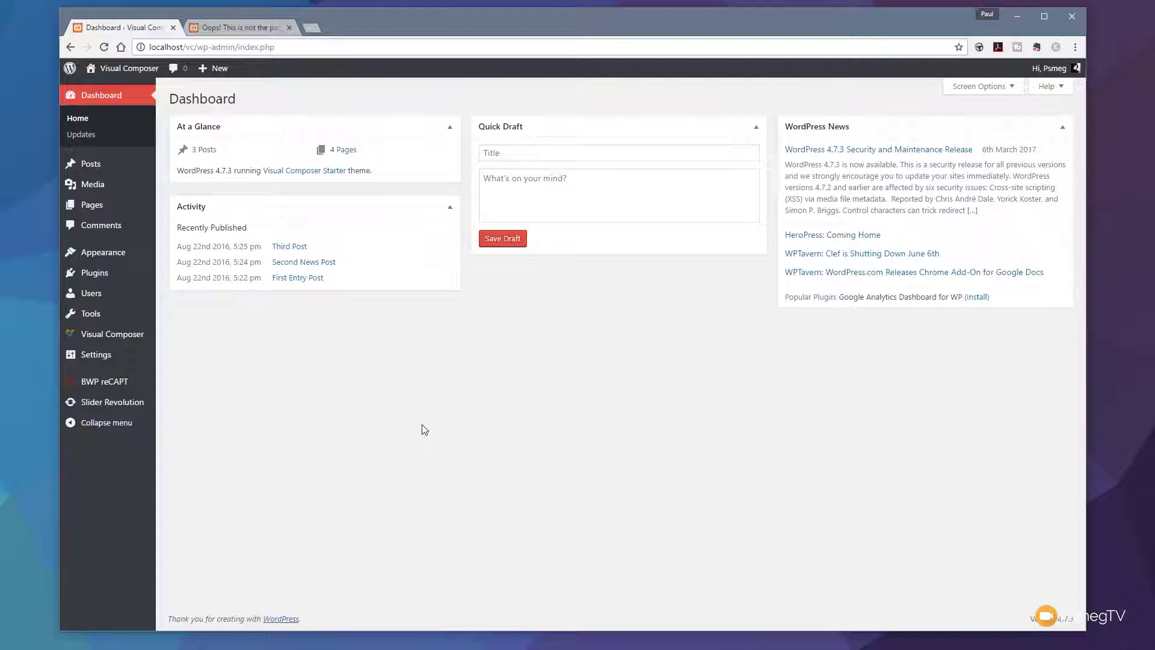
- On the Add-Ons page, update the 404 'Page not Found' add-on and activate it
{"action": "mouse_move", "coordinate": [118, 413]}
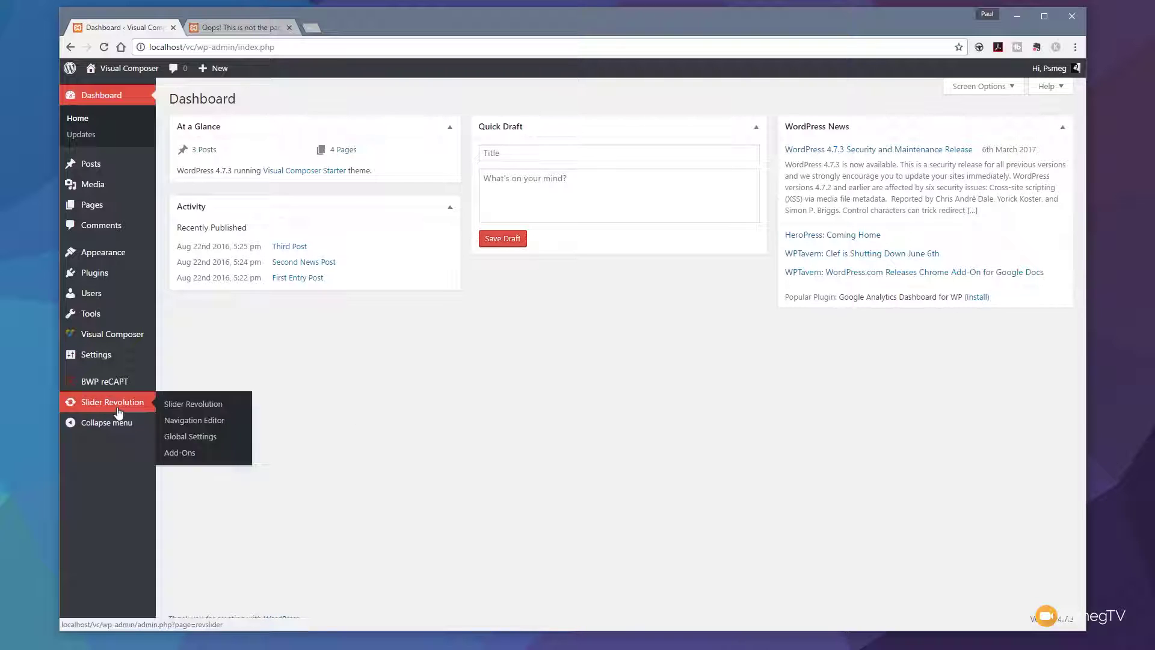
{"action": "left_click", "coordinate": [203, 451]}
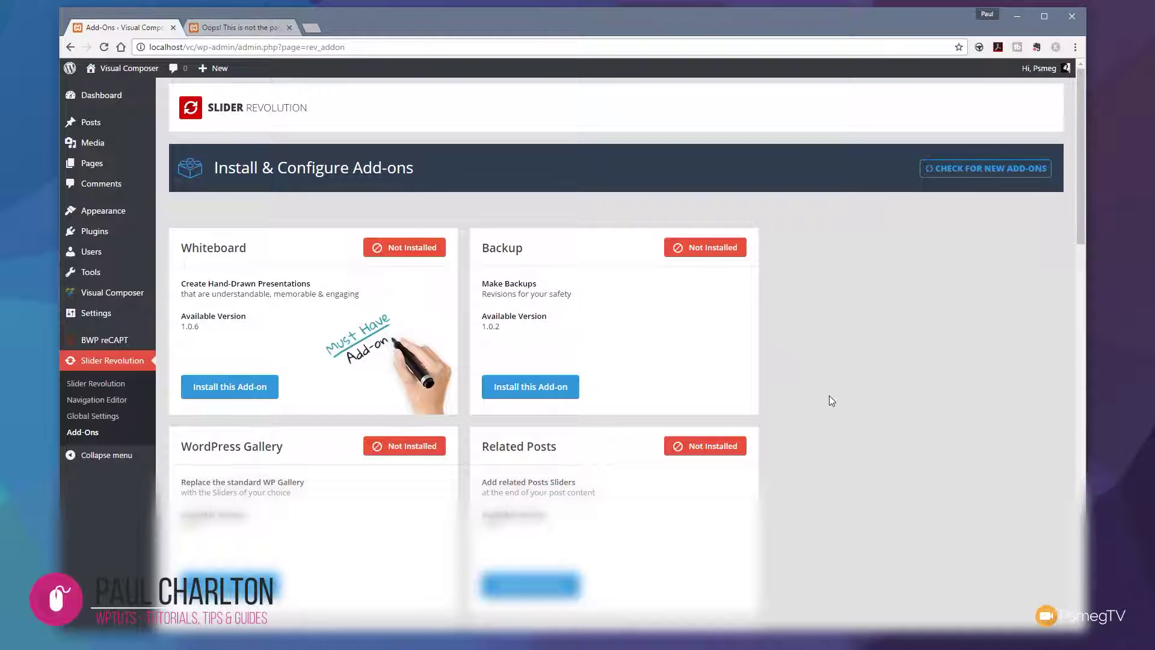
{"action": "scroll", "coordinate": [814, 362], "scroll_direction": "down", "scroll_amount": 9}
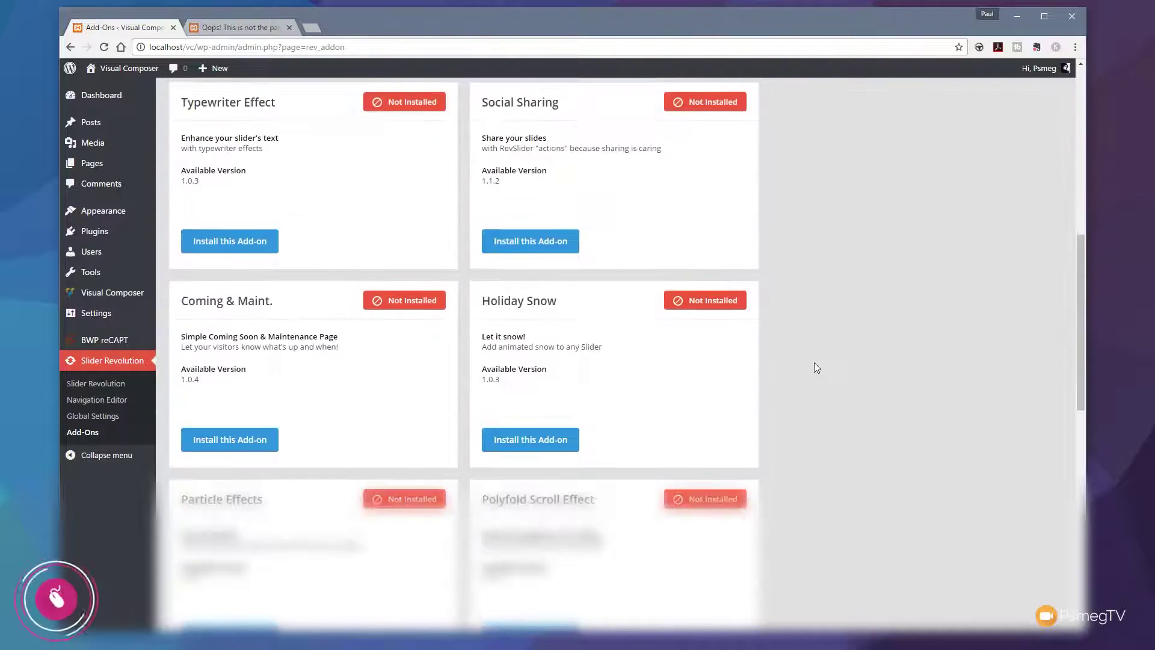
{"action": "scroll", "coordinate": [816, 368], "scroll_direction": "down", "scroll_amount": 6}
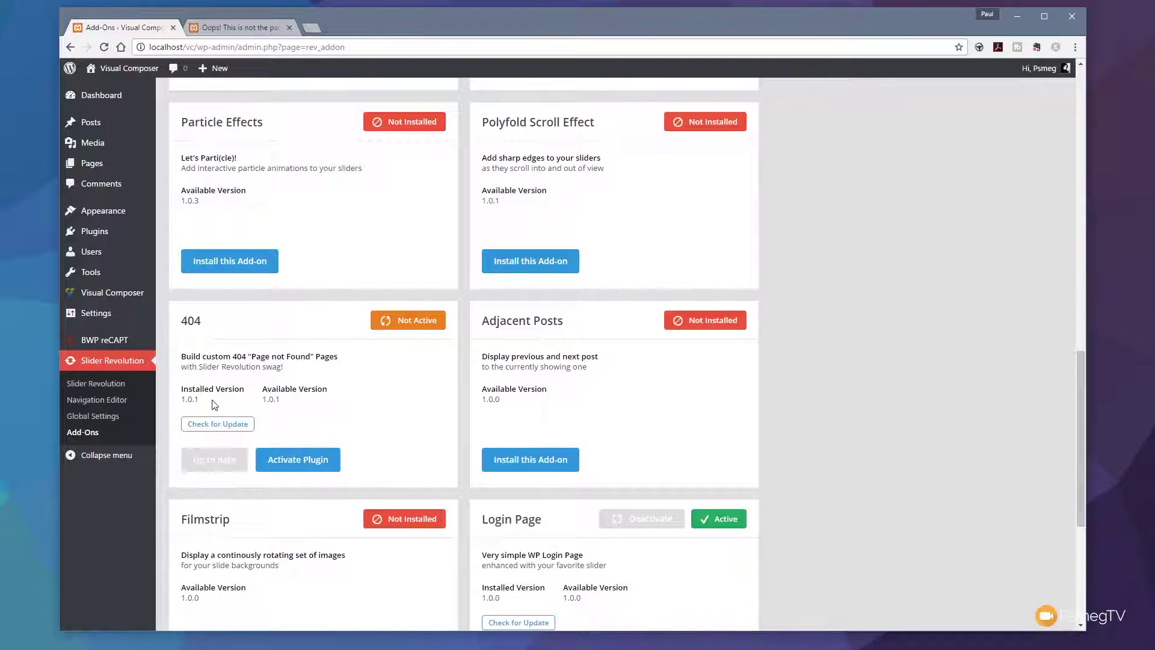
{"action": "left_click", "coordinate": [221, 425]}
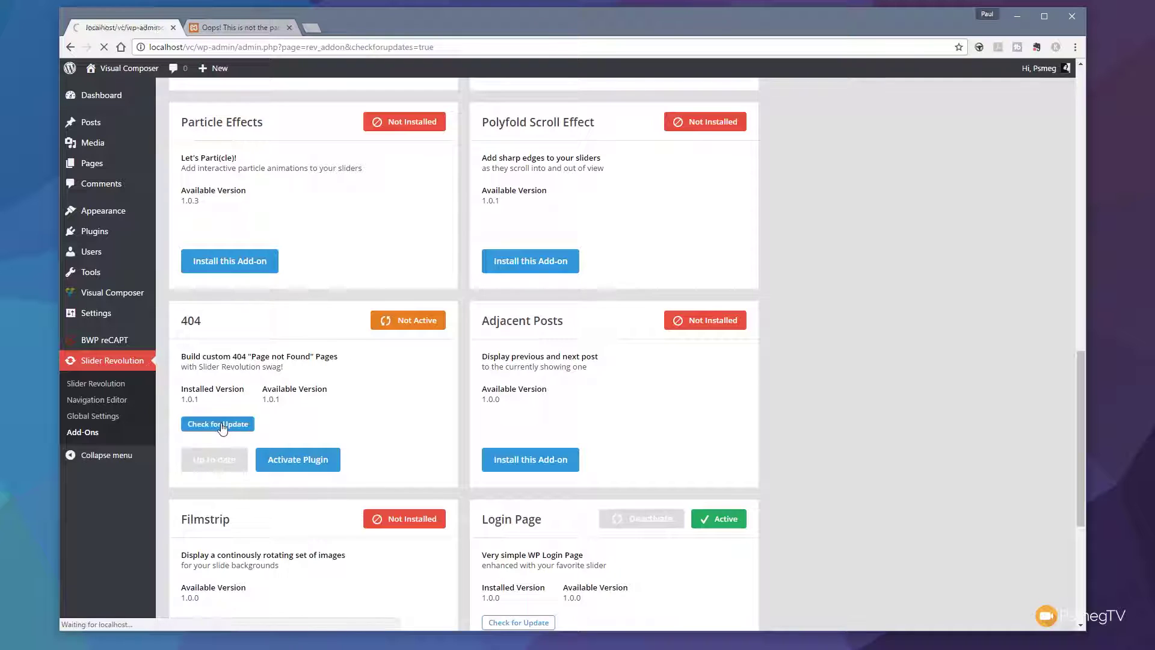
{"action": "scroll", "coordinate": [301, 449], "scroll_direction": "down", "scroll_amount": 9}
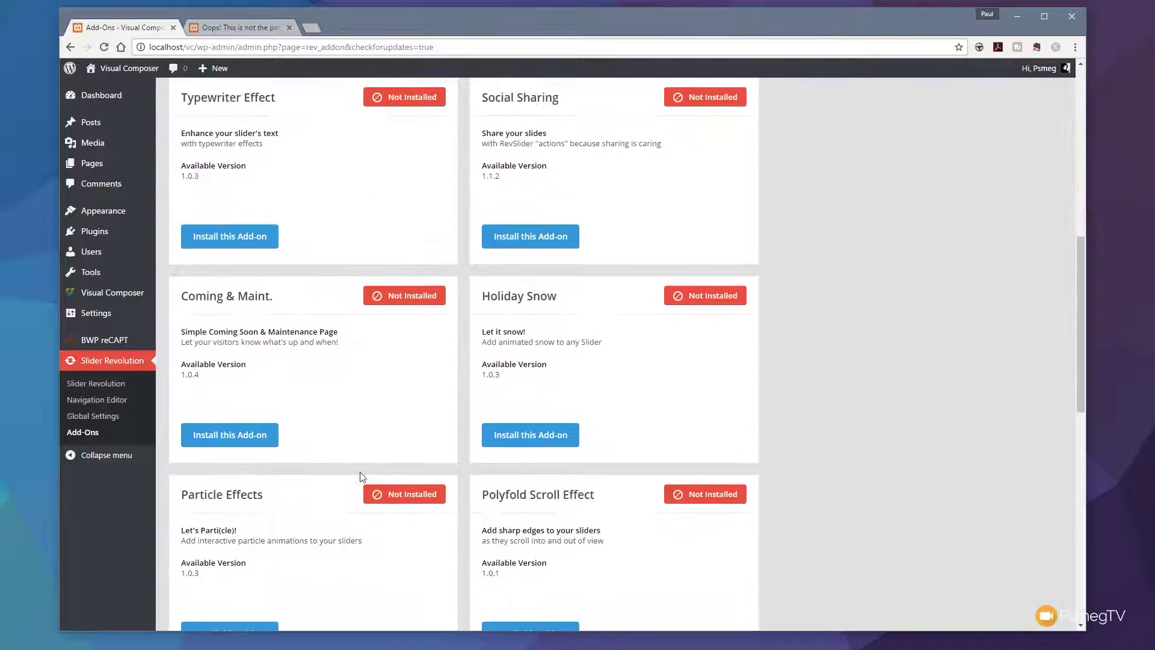
{"action": "scroll", "coordinate": [363, 477], "scroll_direction": "down", "scroll_amount": 9}
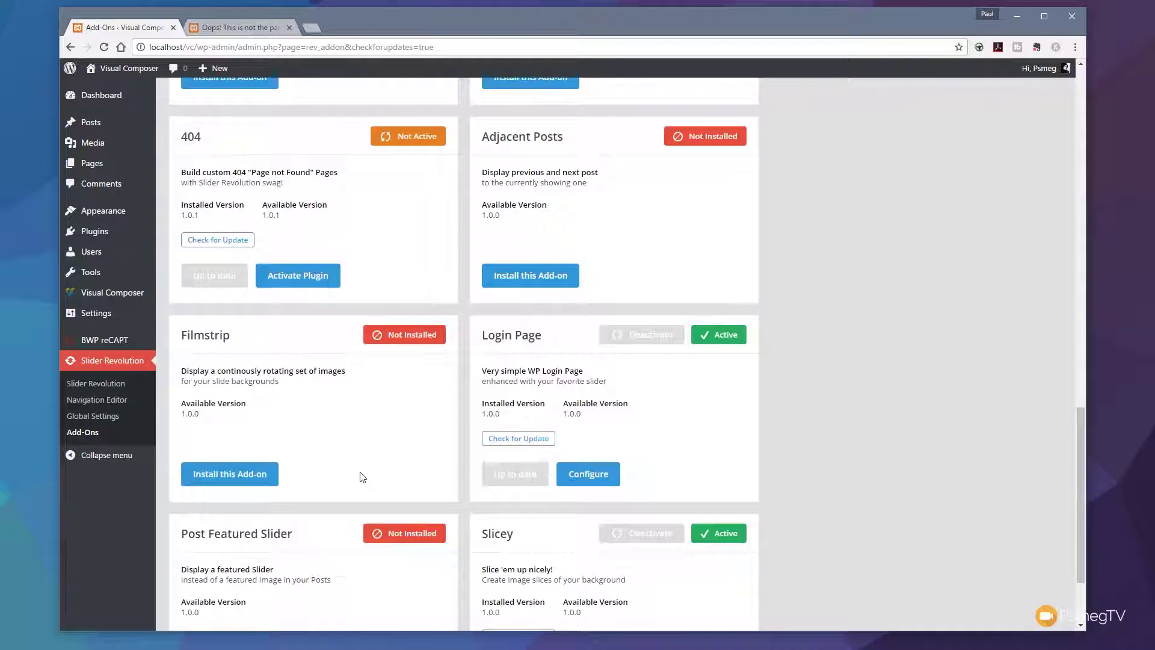
{"action": "left_click", "coordinate": [299, 276]}
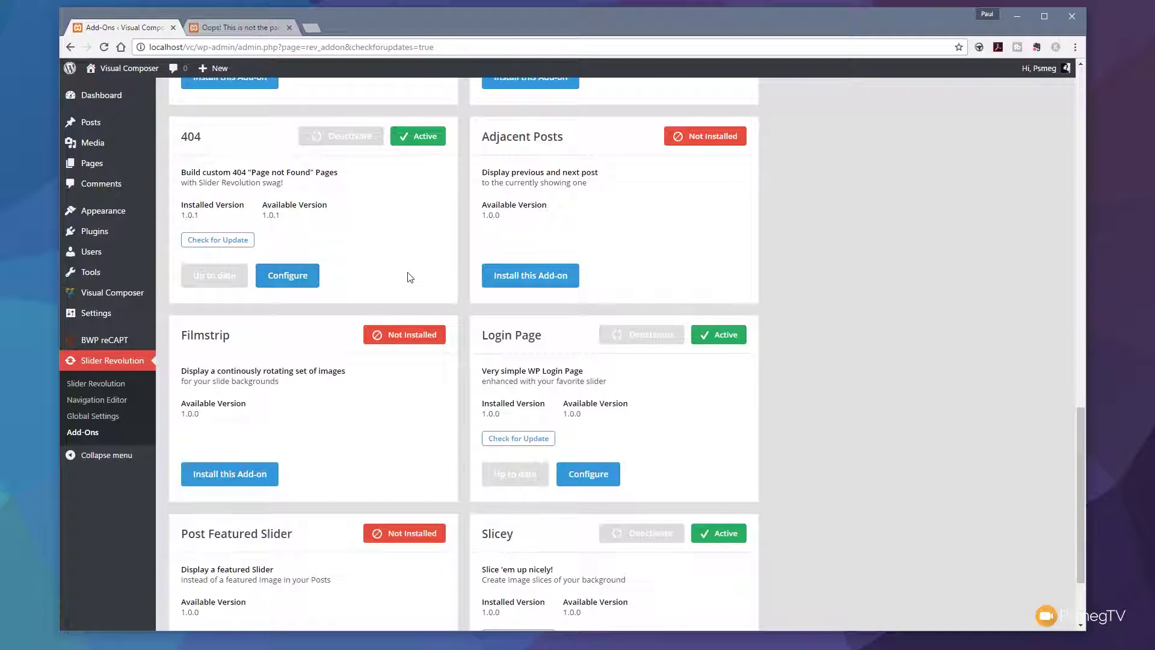
- Open the 404 add-on's settings and close them unchanged, leaving 404 Mode off
{"action": "left_click", "coordinate": [300, 278]}
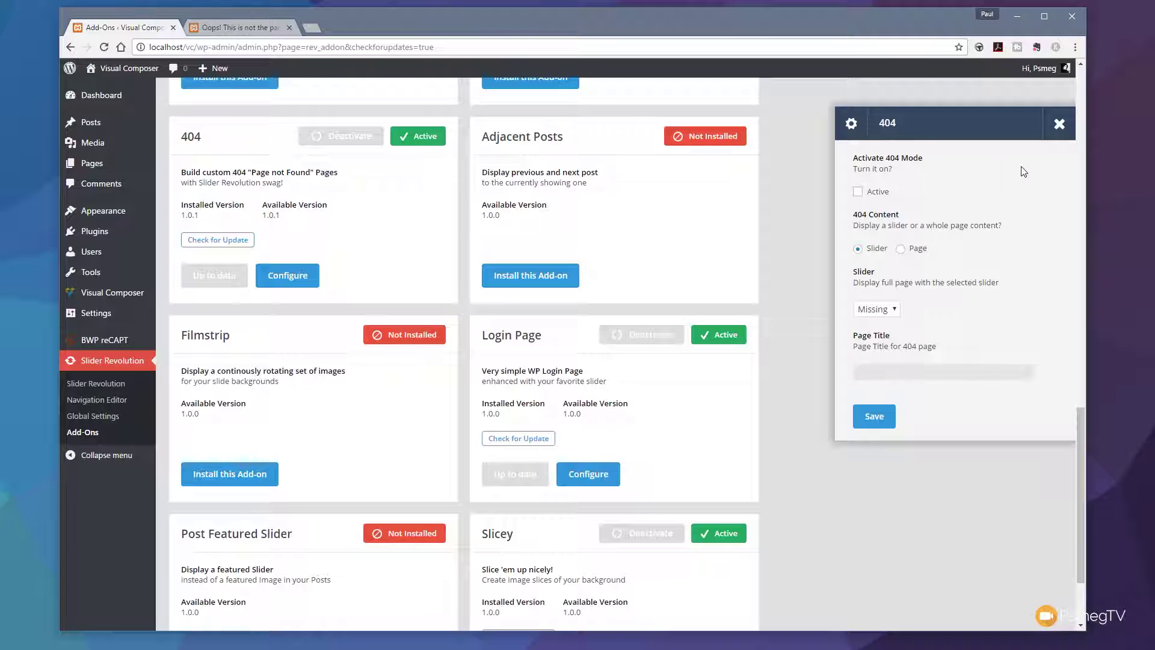
{"action": "left_click", "coordinate": [1059, 123]}
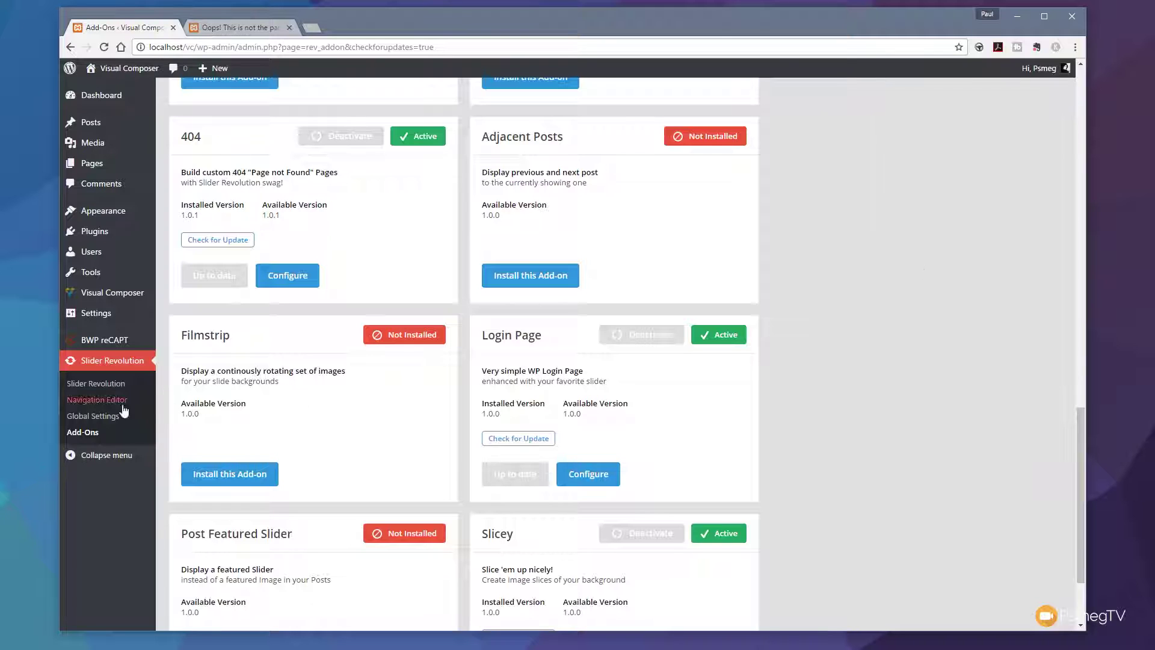
- Start a new slider, entering 'Missing' as the title and 'missing' as the alias
{"action": "left_click", "coordinate": [93, 389]}
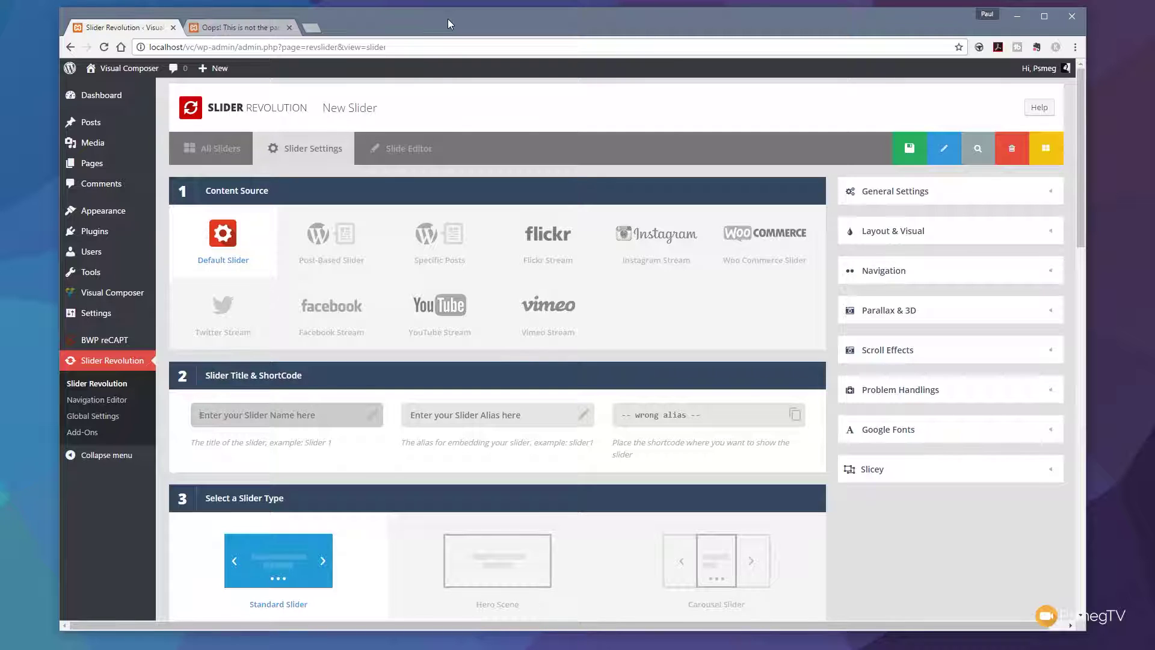
{"action": "left_click", "coordinate": [227, 423]}
{"action": "type", "text": "m"}
{"action": "key", "text": "BackSpace"}
{"action": "type", "text": "Missing"}
{"action": "left_click", "coordinate": [478, 410]}
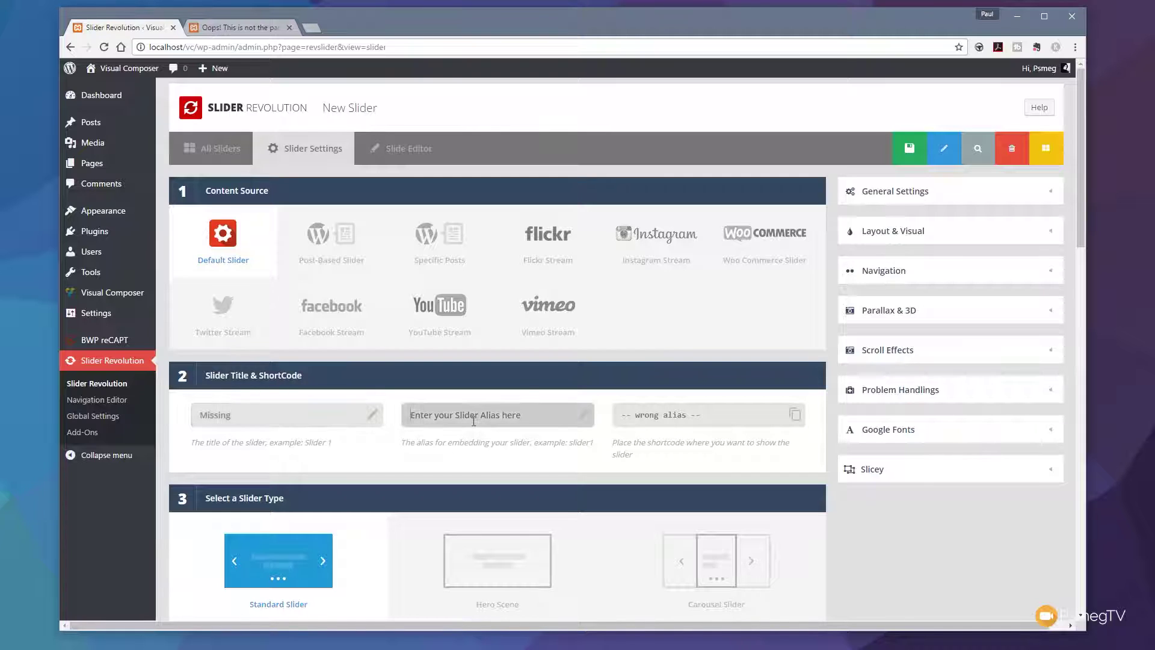
{"action": "type", "text": "missing"}
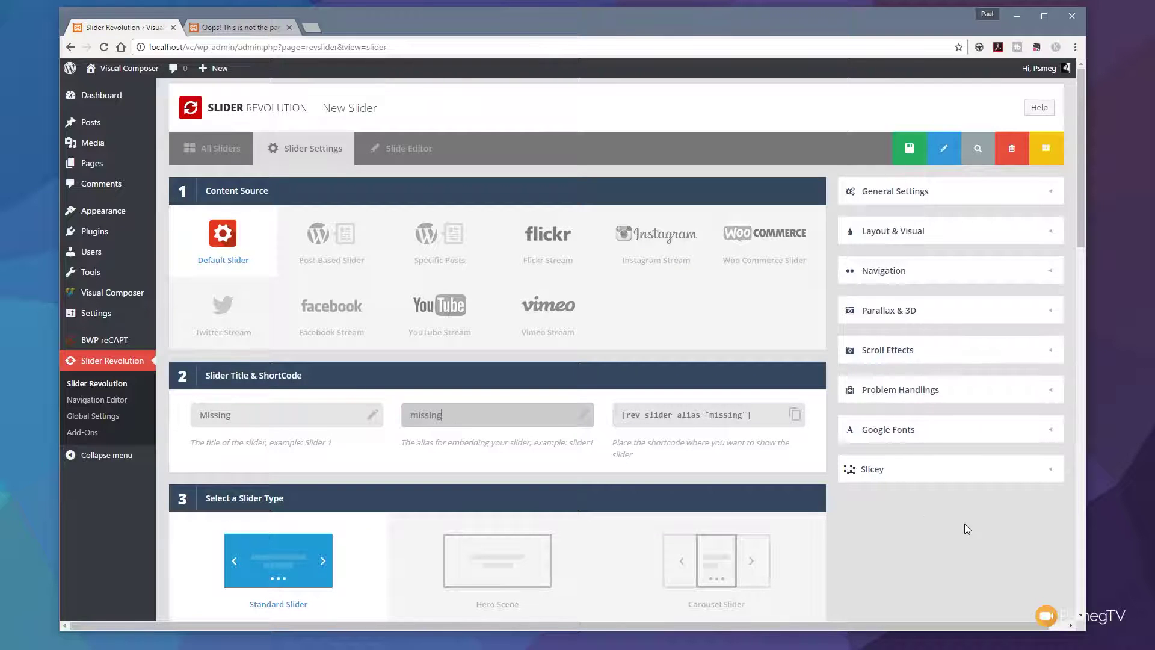
- Keep the default content source, choose the Hero Scene slider type and a Full-Screen layout
{"action": "scroll", "coordinate": [965, 524], "scroll_direction": "down", "scroll_amount": 3}
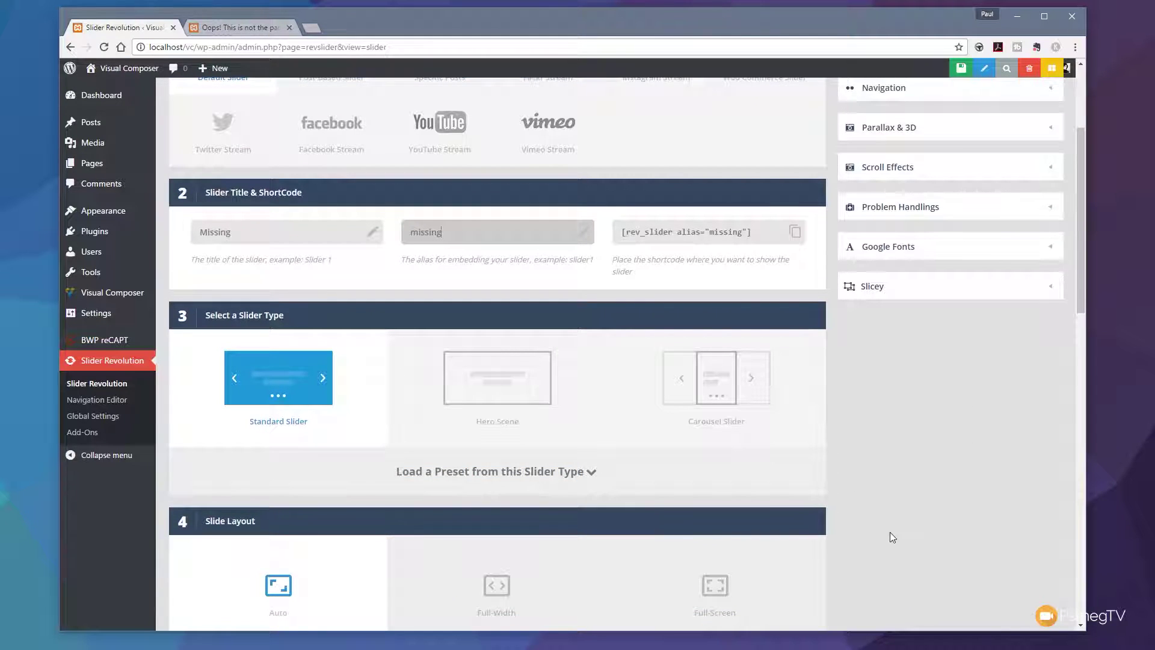
{"action": "scroll", "coordinate": [921, 523], "scroll_direction": "up", "scroll_amount": 3}
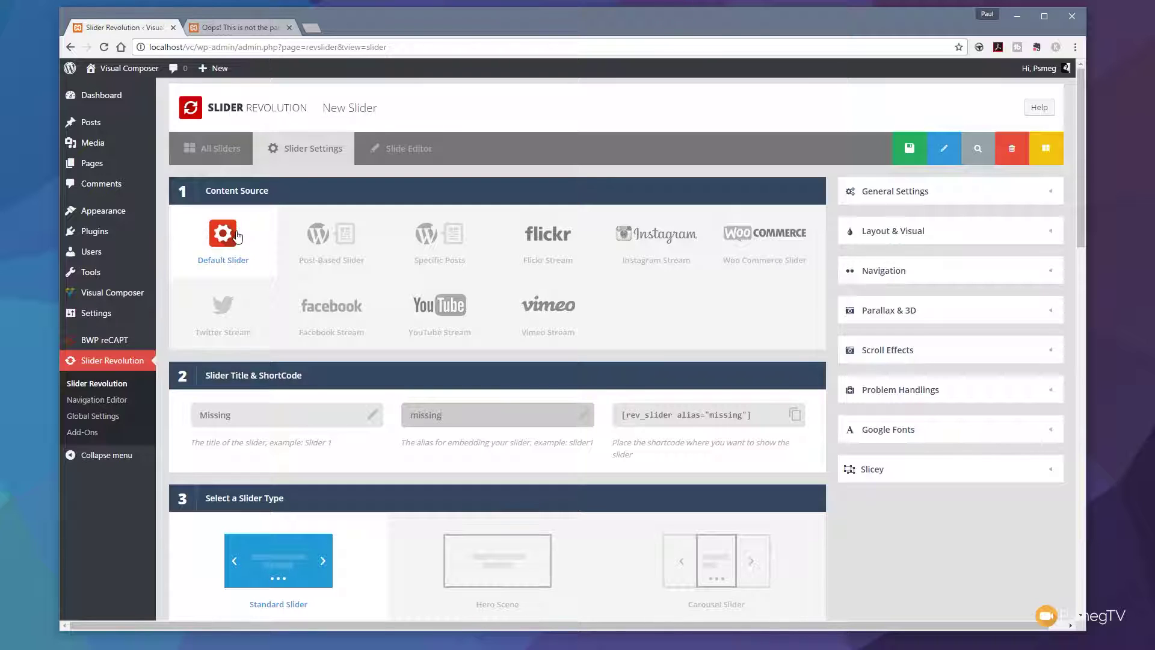
{"action": "scroll", "coordinate": [745, 456], "scroll_direction": "down", "scroll_amount": 3}
{"action": "left_click", "coordinate": [479, 403]}
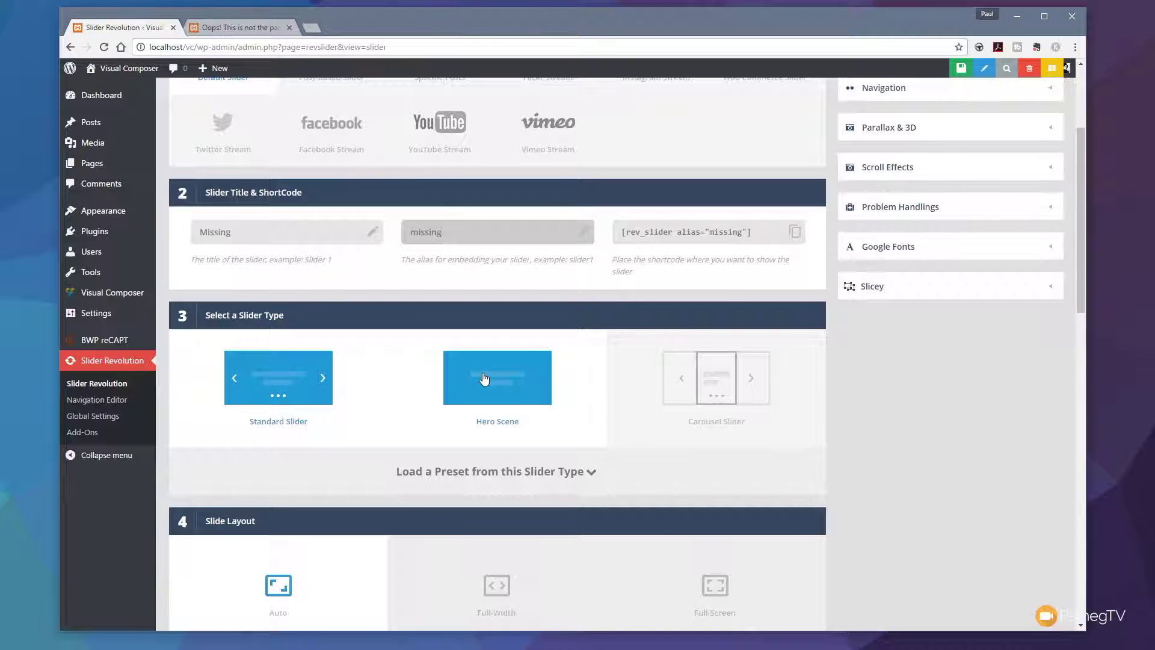
{"action": "left_click", "coordinate": [484, 378]}
{"action": "scroll", "coordinate": [860, 426], "scroll_direction": "down", "scroll_amount": 1}
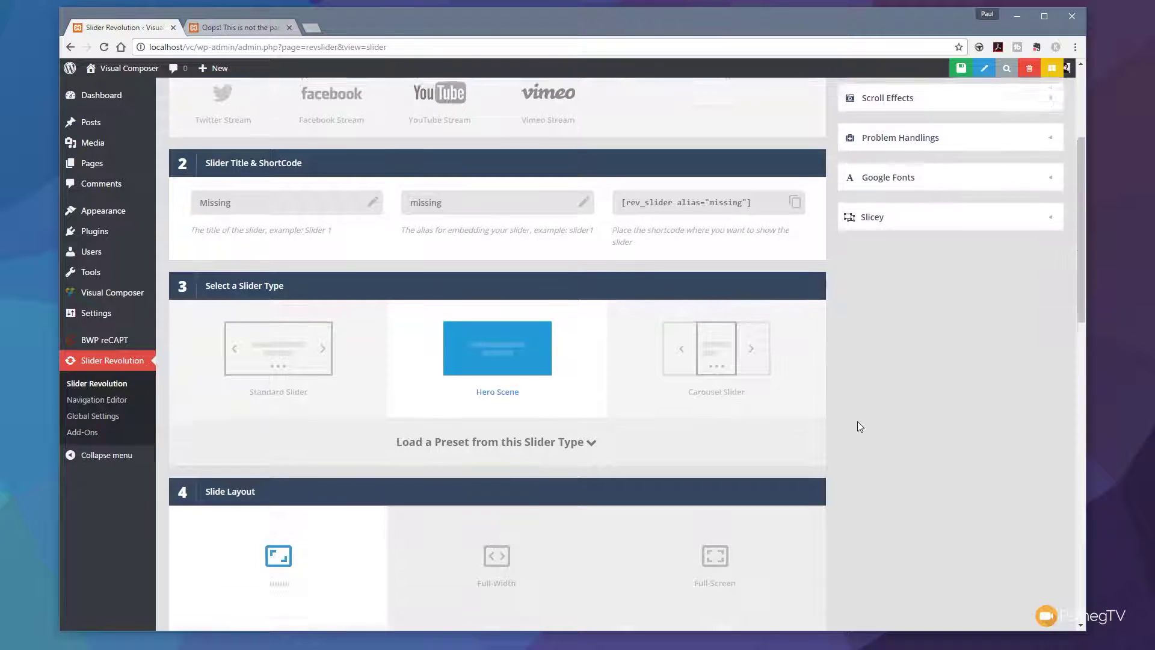
{"action": "scroll", "coordinate": [857, 421], "scroll_direction": "down", "scroll_amount": 4}
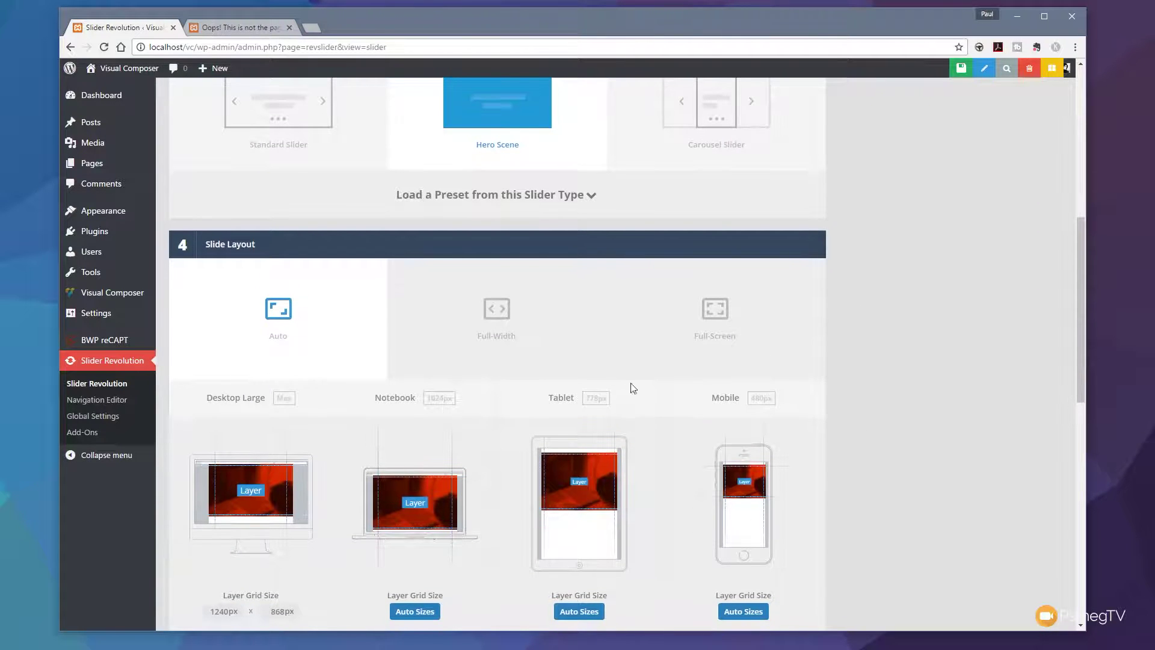
{"action": "left_click", "coordinate": [722, 328]}
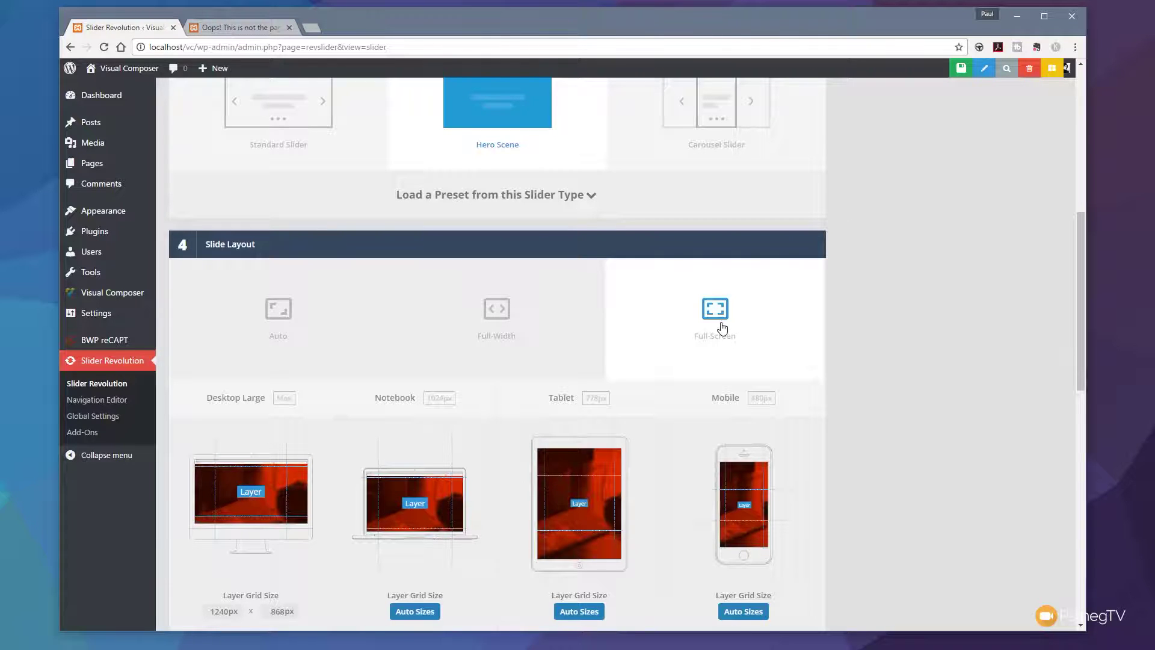
{"action": "scroll", "coordinate": [879, 354], "scroll_direction": "up", "scroll_amount": 8}
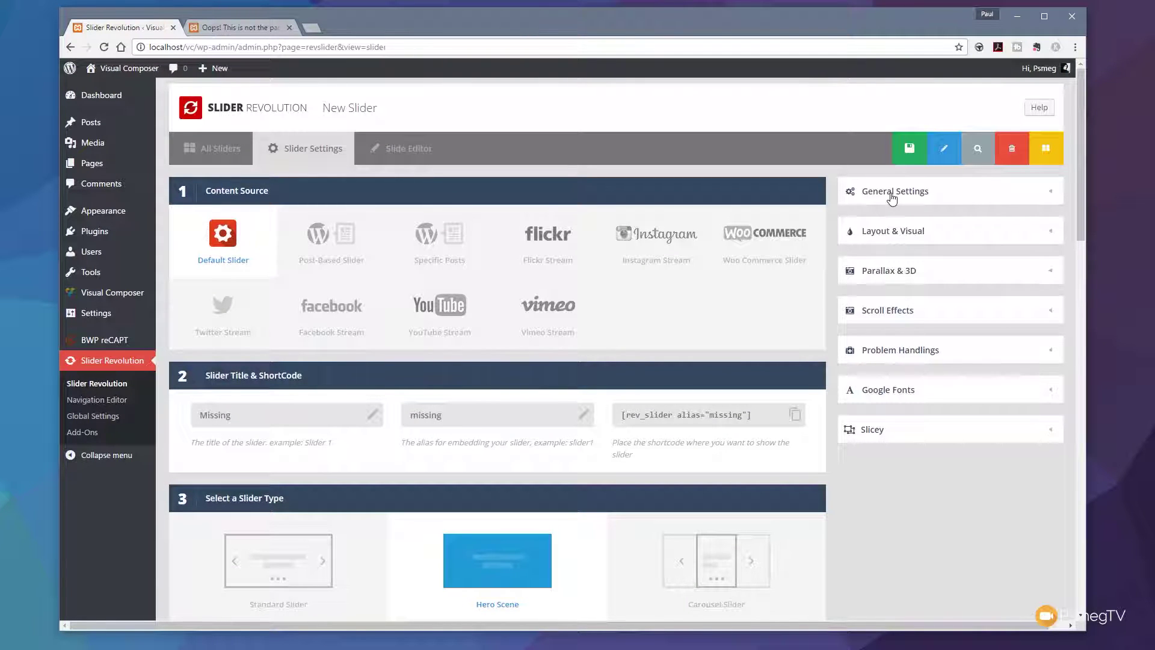
- Create the slider and rename its first slide to 'Missing'
{"action": "left_click", "coordinate": [901, 150]}
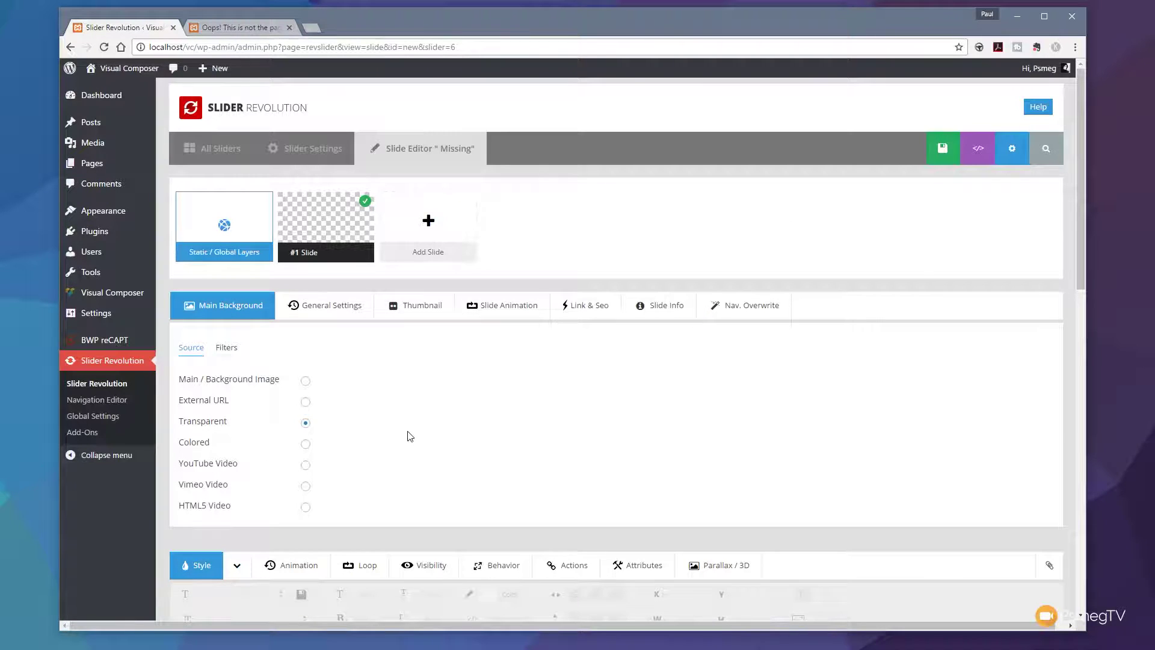
{"action": "mouse_move", "coordinate": [320, 253]}
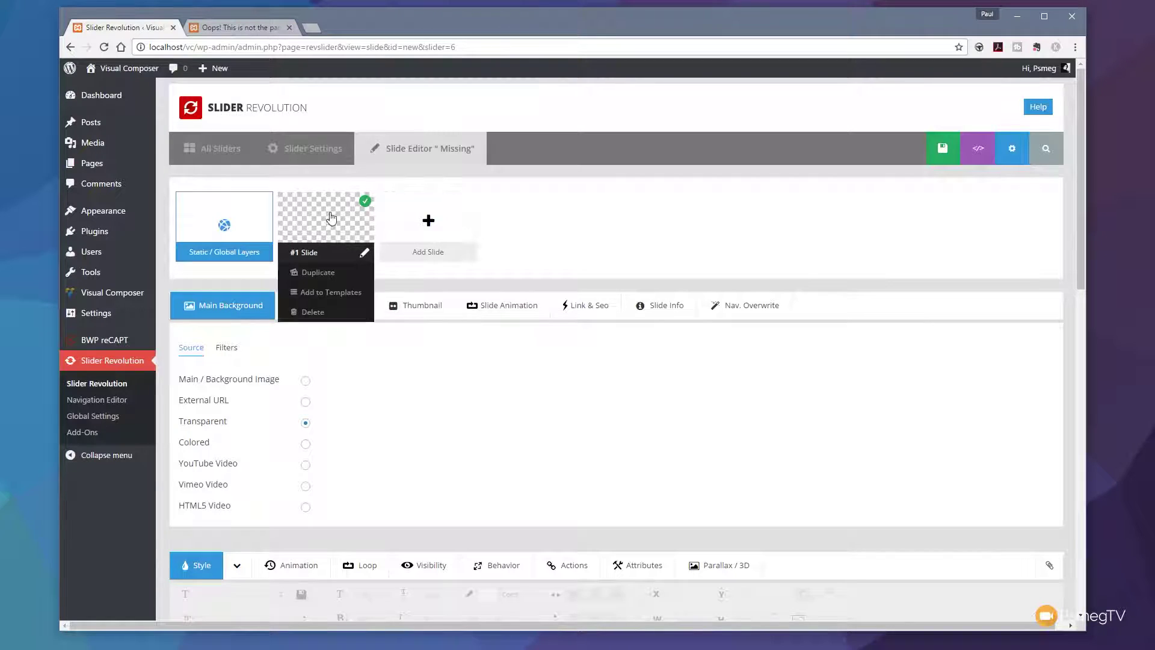
{"action": "double_click", "coordinate": [320, 252]}
{"action": "type", "text": "Missing"}
{"action": "left_click", "coordinate": [364, 254]}
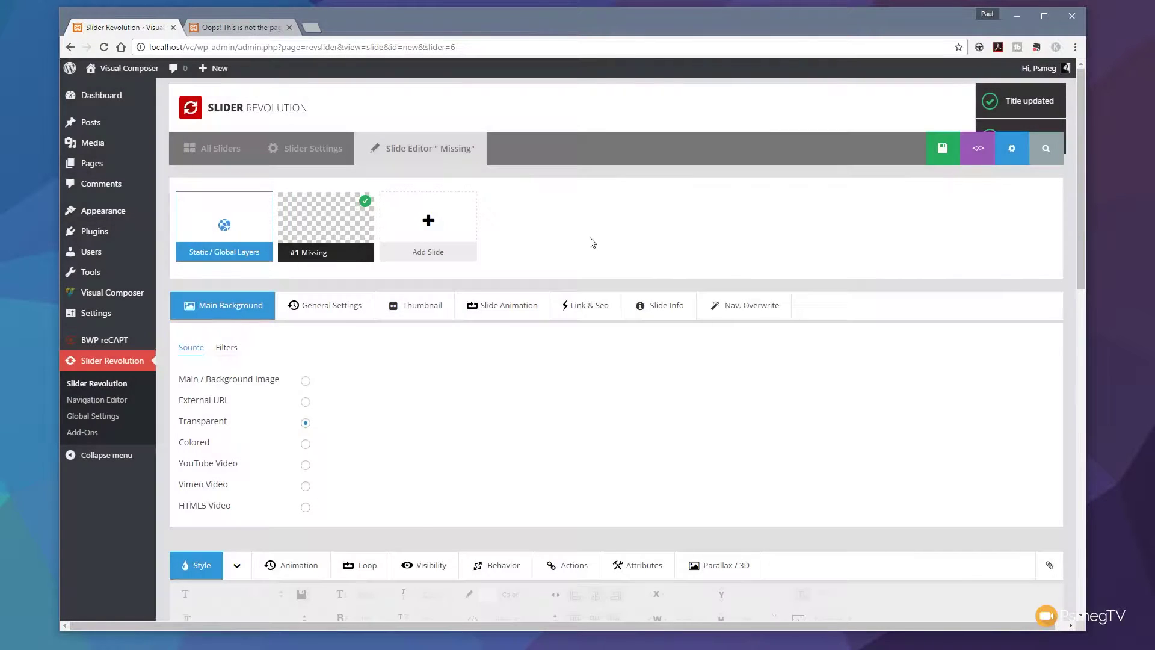
- Set the slide's main background to the beach photo from the Media Library
{"action": "left_click", "coordinate": [306, 381]}
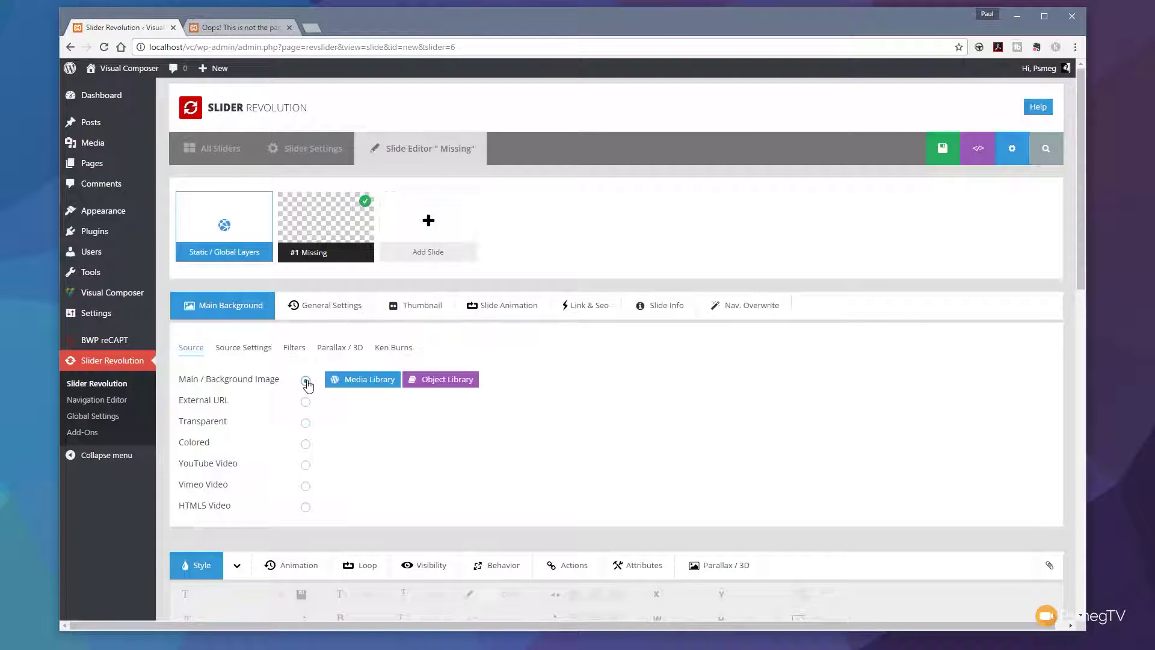
{"action": "left_click", "coordinate": [366, 385]}
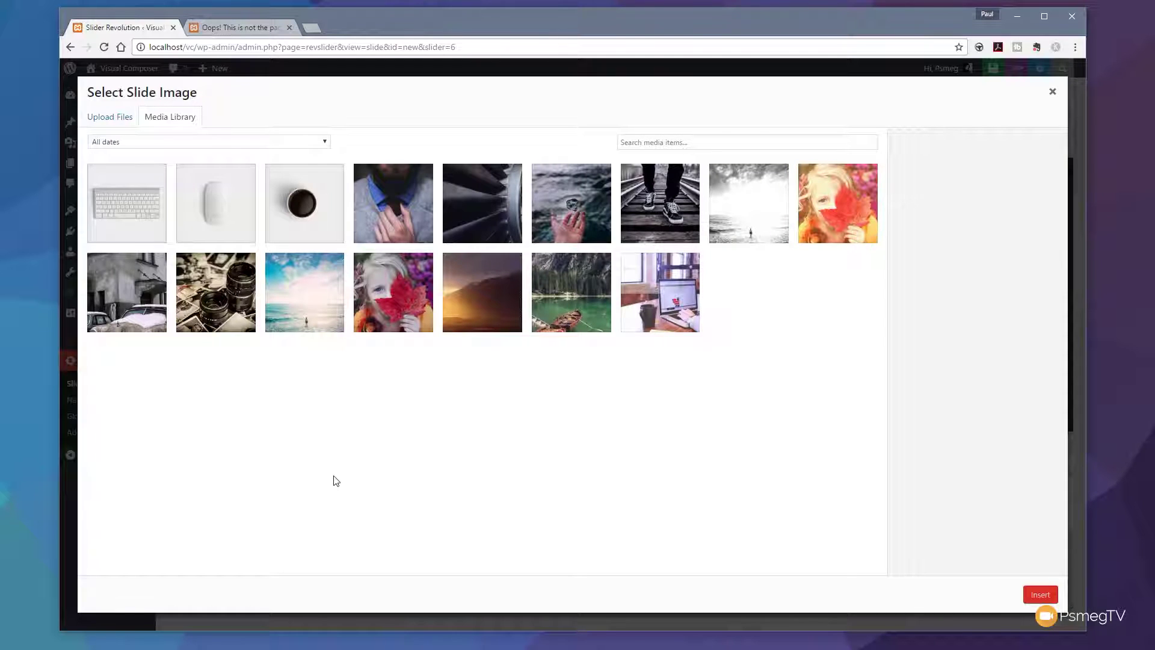
{"action": "left_click", "coordinate": [312, 310]}
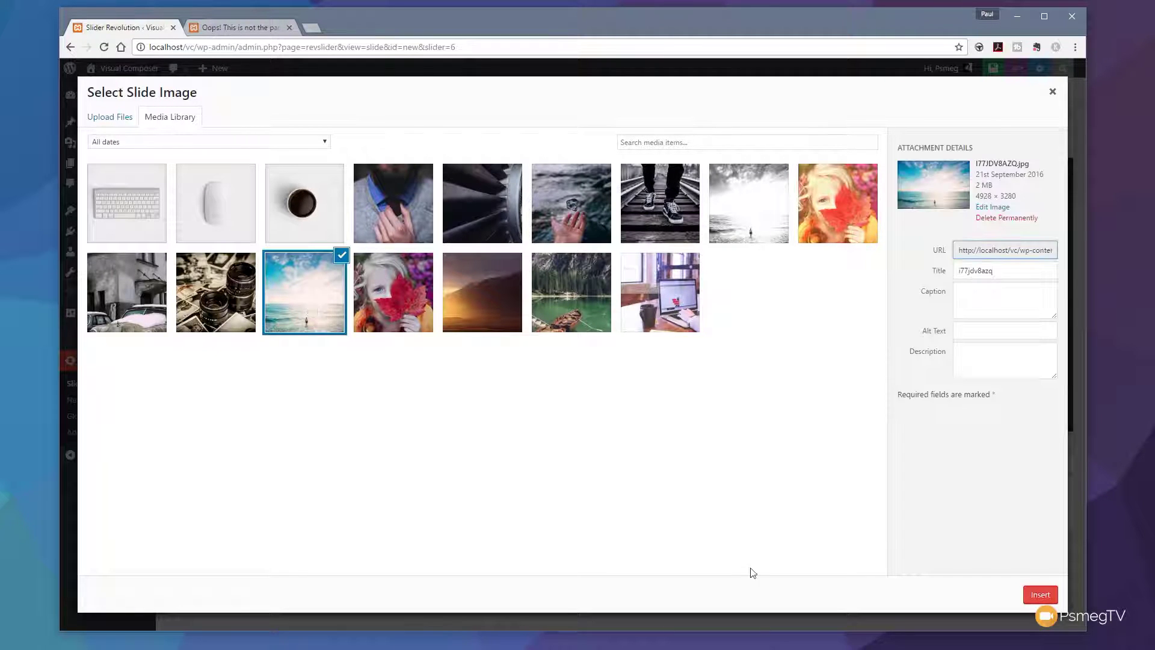
{"action": "left_click", "coordinate": [1045, 598]}
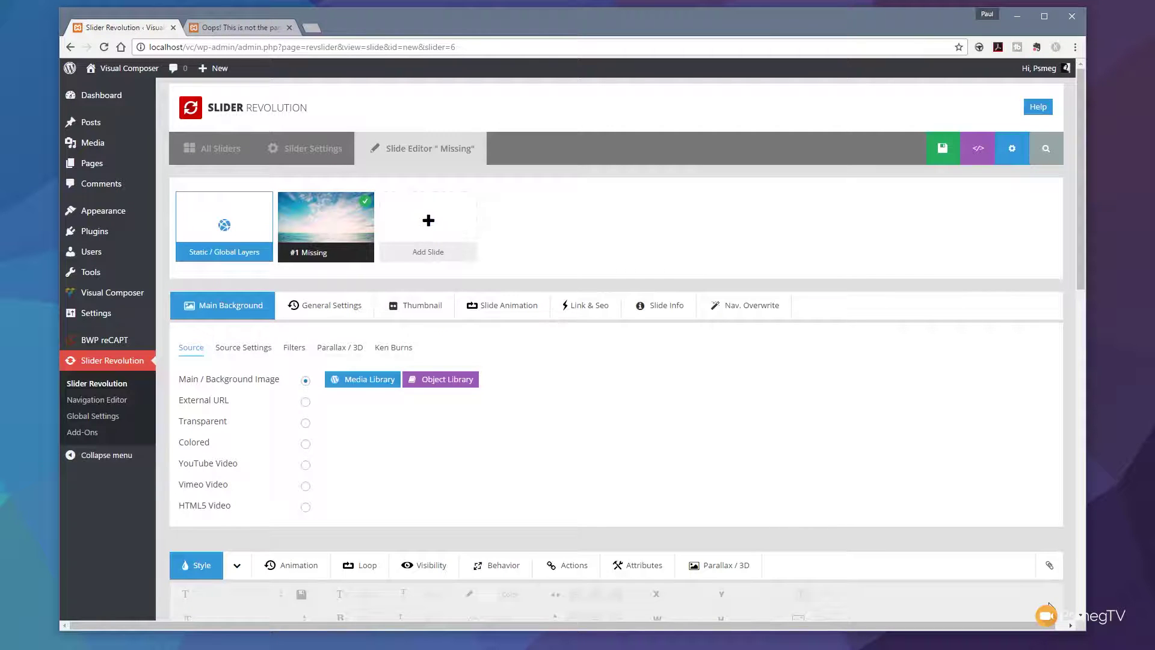
{"action": "scroll", "coordinate": [754, 428], "scroll_direction": "down", "scroll_amount": 8}
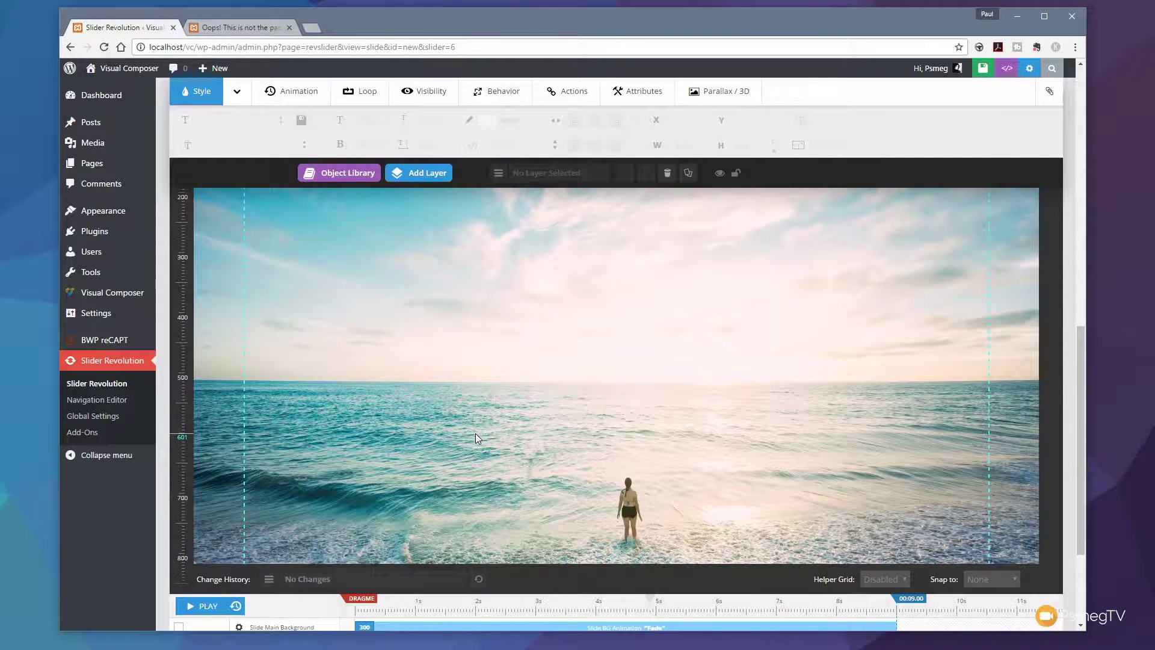
{"action": "scroll", "coordinate": [475, 434], "scroll_direction": "up", "scroll_amount": 5}
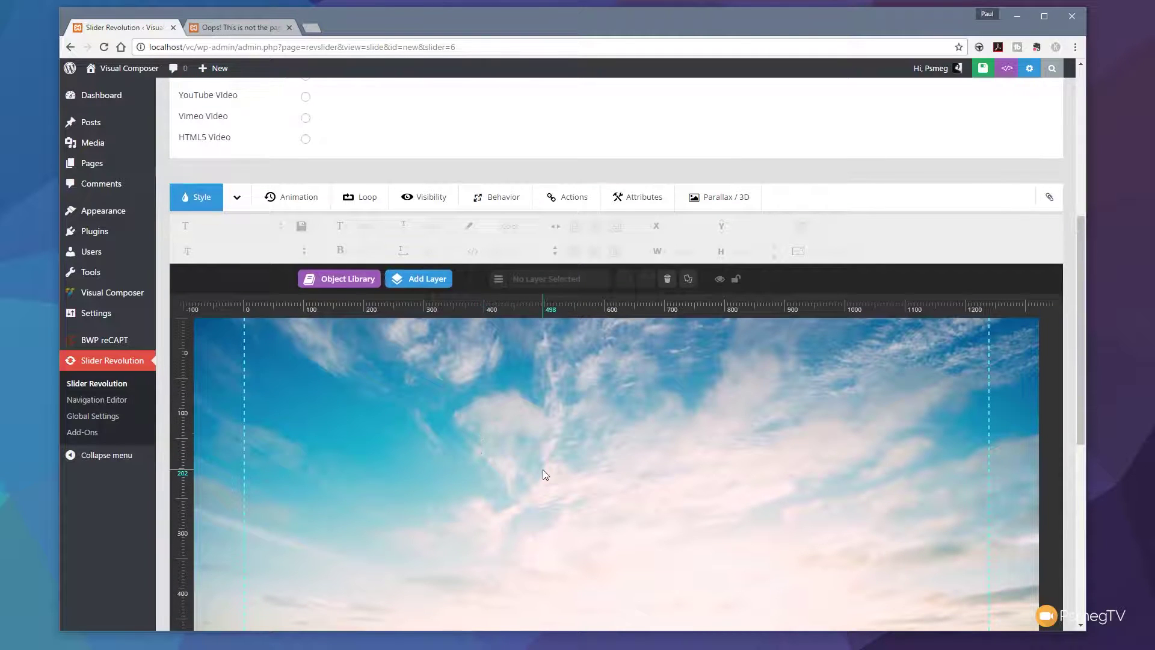
{"action": "scroll", "coordinate": [545, 474], "scroll_direction": "up", "scroll_amount": 2}
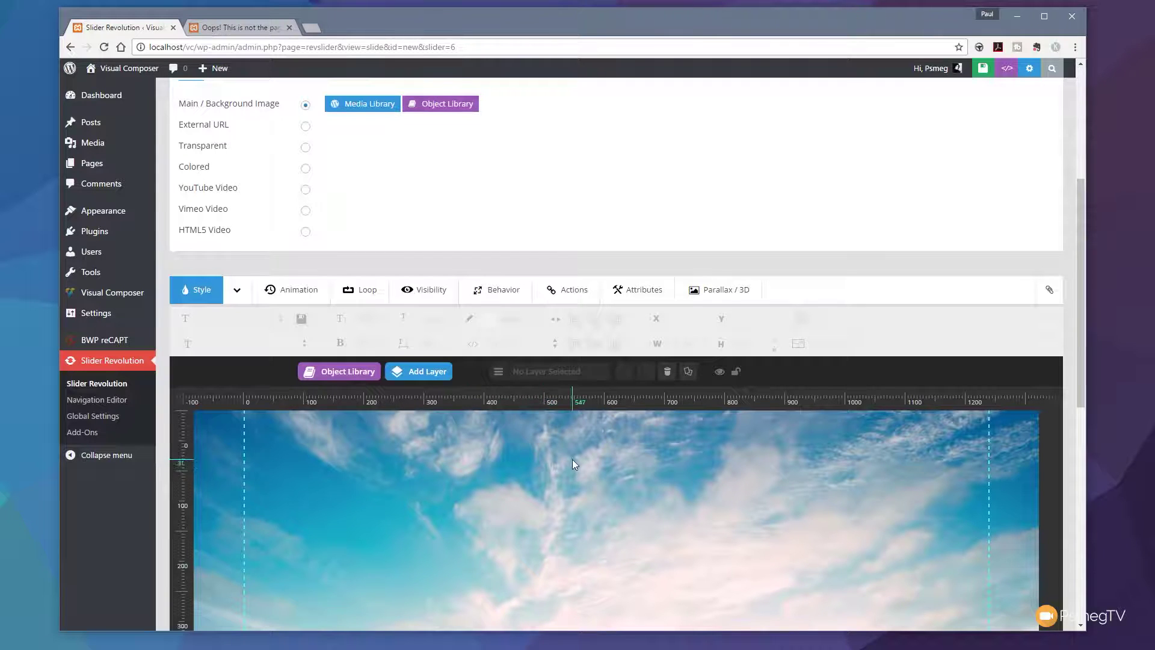
- Add a text layer reading 'Oops!' and centre it horizontally and vertically
{"action": "mouse_move", "coordinate": [419, 371]}
{"action": "left_click", "coordinate": [421, 405]}
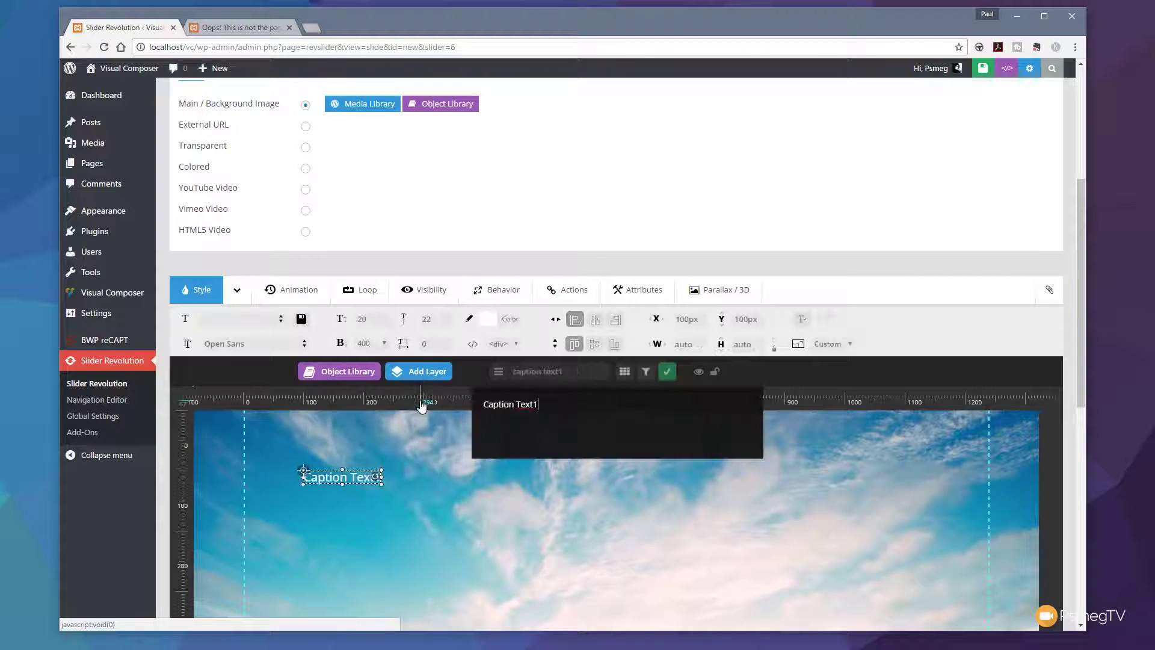
{"action": "key", "text": "ctrl+a"}
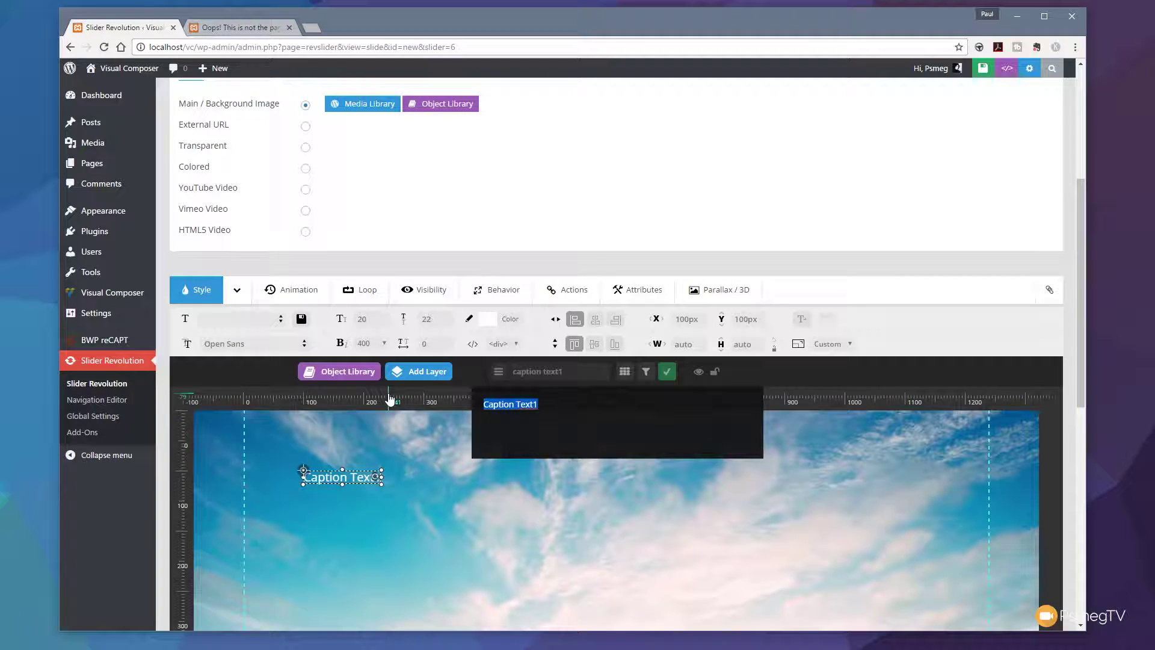
{"action": "type", "text": "Opti"}
{"action": "key", "text": "BackSpace"}
{"action": "key", "text": "BackSpace"}
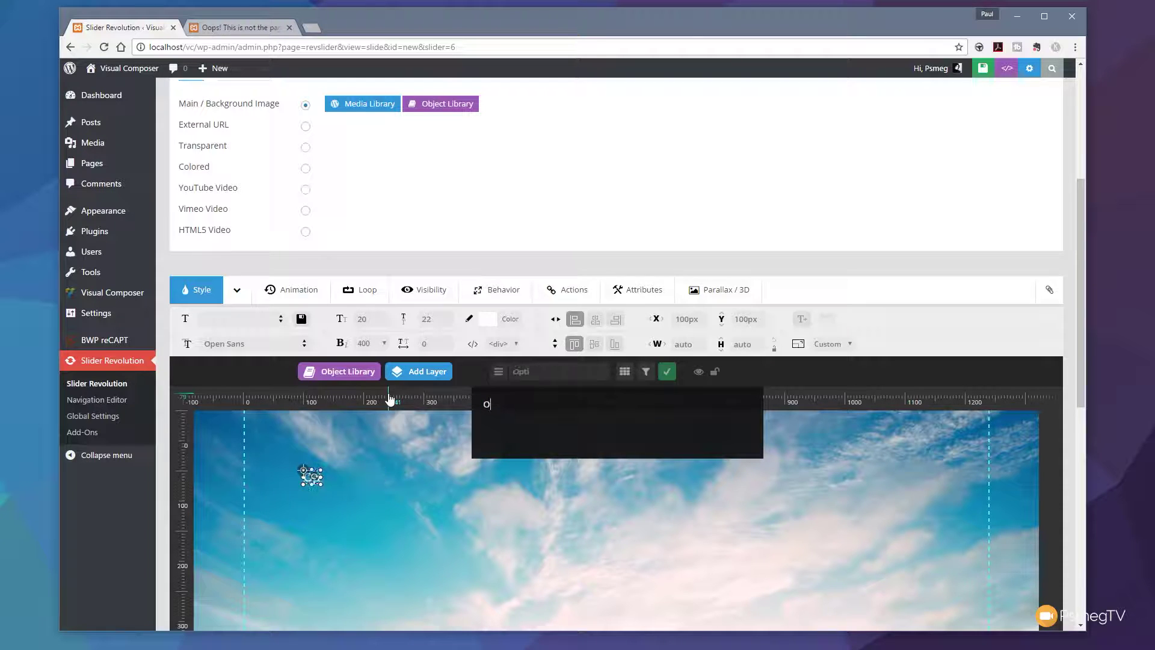
{"action": "type", "text": "ops!"}
{"action": "left_click", "coordinate": [668, 374]}
{"action": "scroll", "coordinate": [781, 446], "scroll_direction": "down", "scroll_amount": 3}
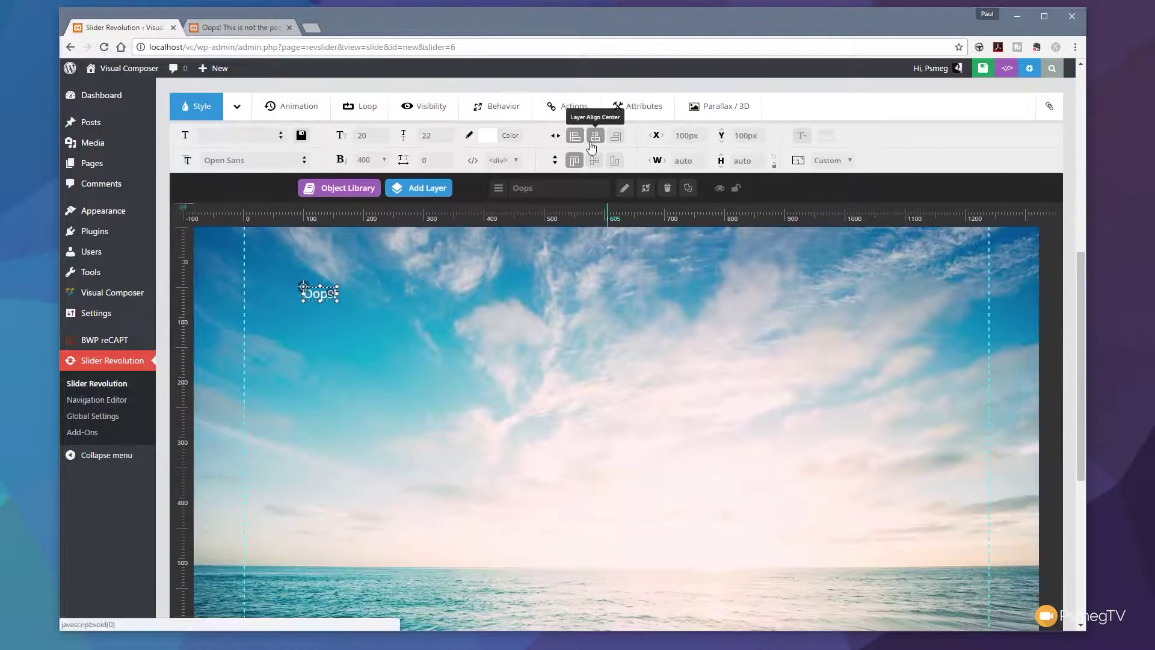
{"action": "left_click", "coordinate": [592, 142]}
{"action": "left_click", "coordinate": [595, 160]}
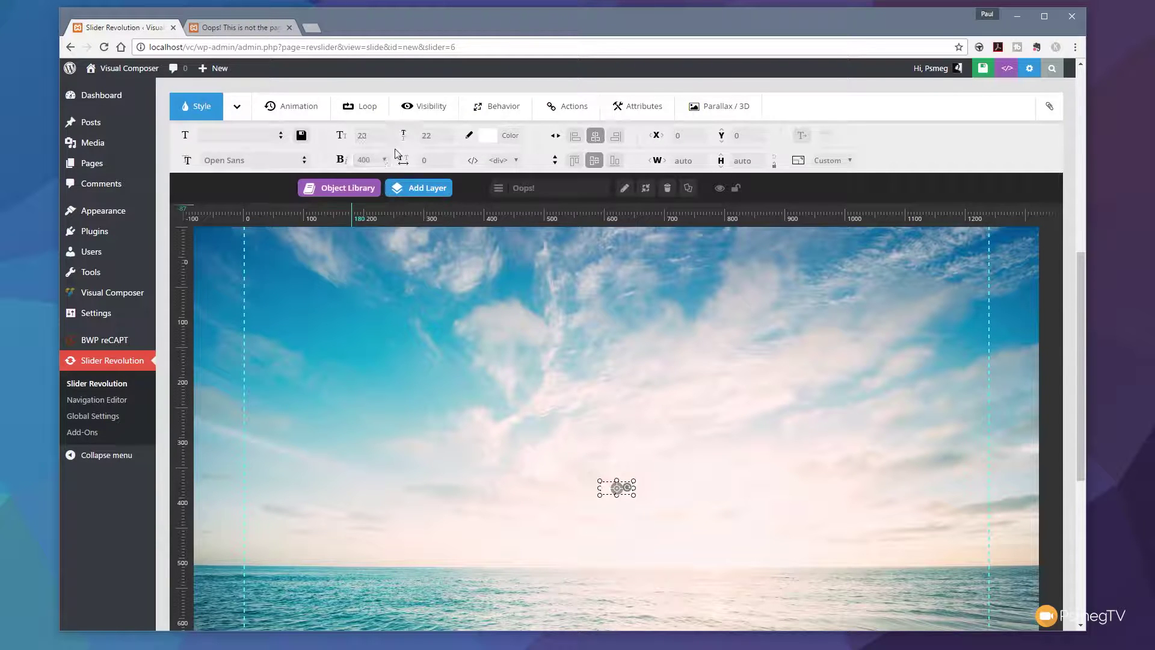
- Style 'Oops!' black, 80px font size, 90px line height, weight 800
{"action": "left_click", "coordinate": [484, 139]}
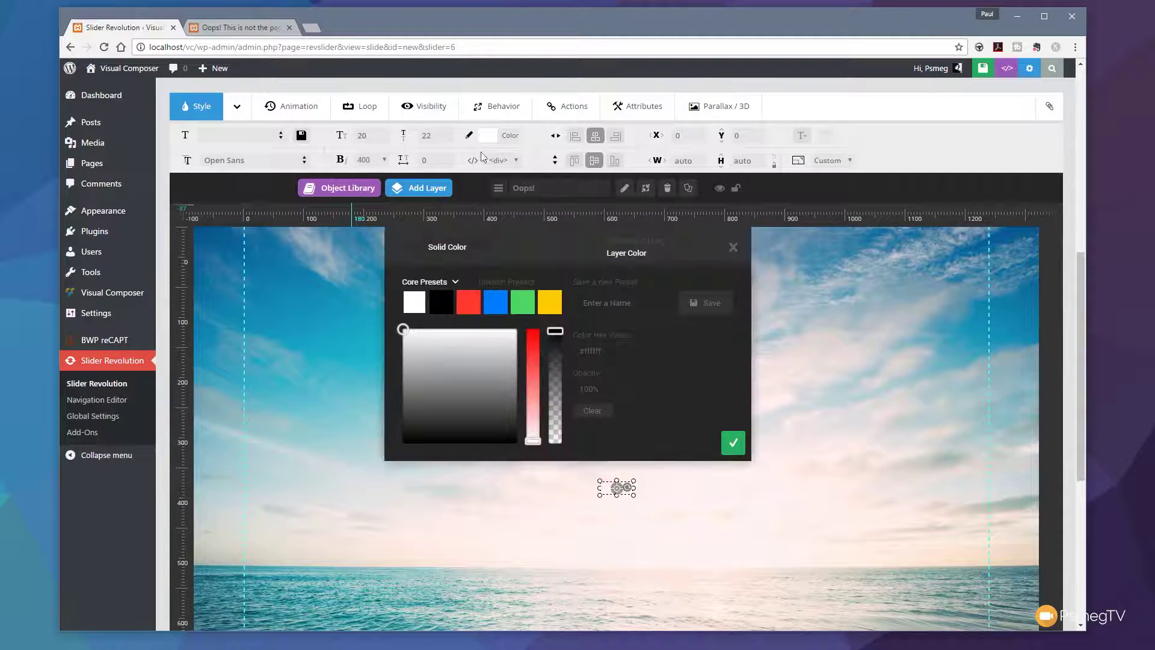
{"action": "left_click", "coordinate": [445, 307]}
{"action": "left_click", "coordinate": [733, 443]}
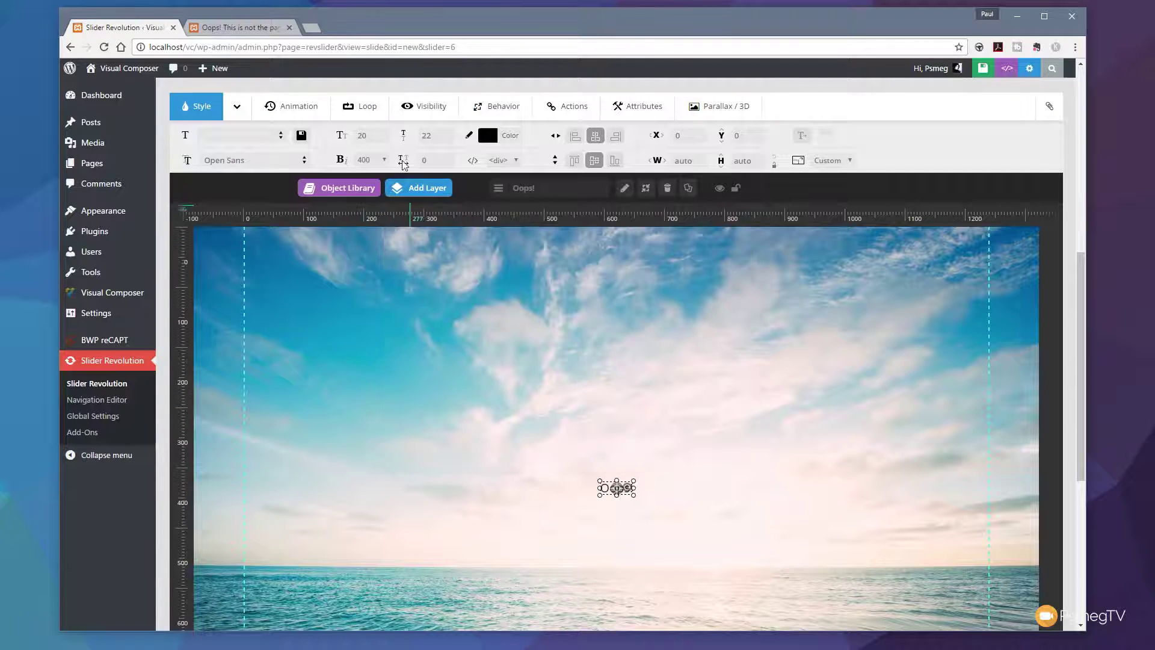
{"action": "left_click", "coordinate": [381, 136]}
{"action": "type", "text": "80"}
{"action": "left_click", "coordinate": [441, 136]}
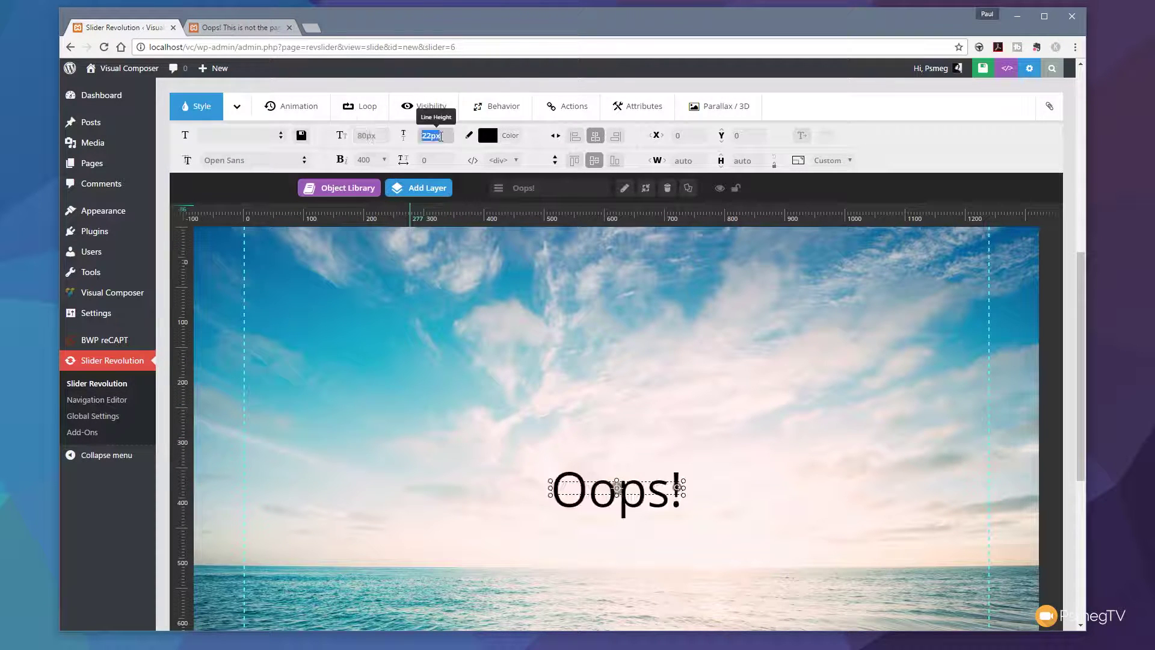
{"action": "type", "text": "90"}
{"action": "key", "text": "Return"}
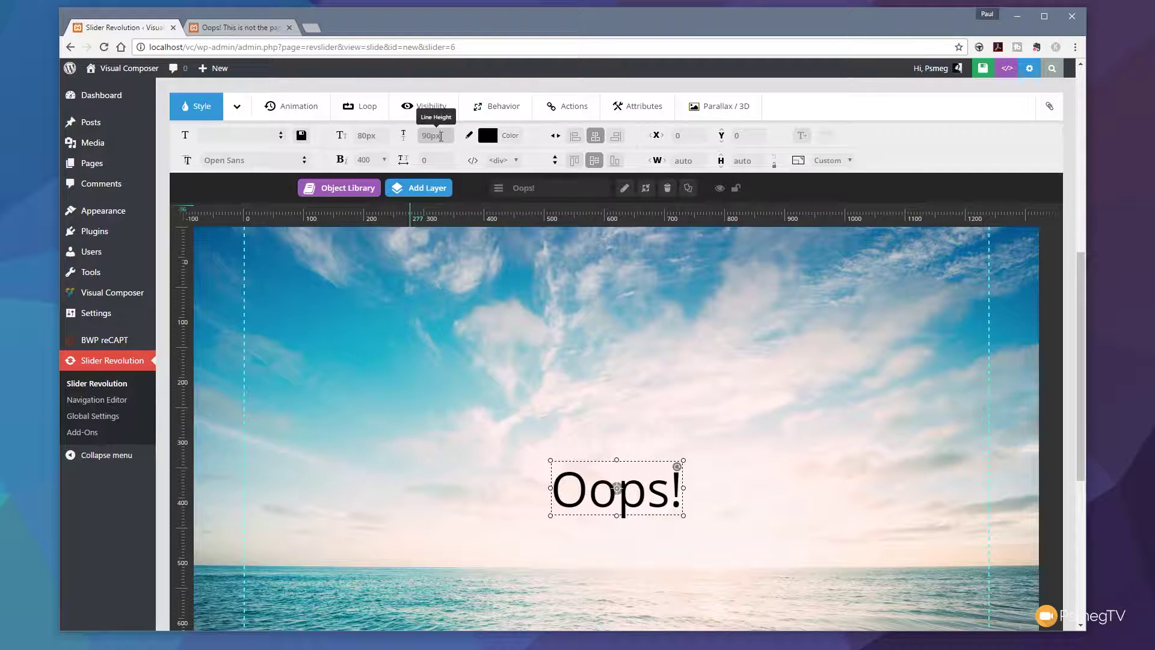
{"action": "left_click", "coordinate": [378, 160]}
{"action": "left_click", "coordinate": [362, 218]}
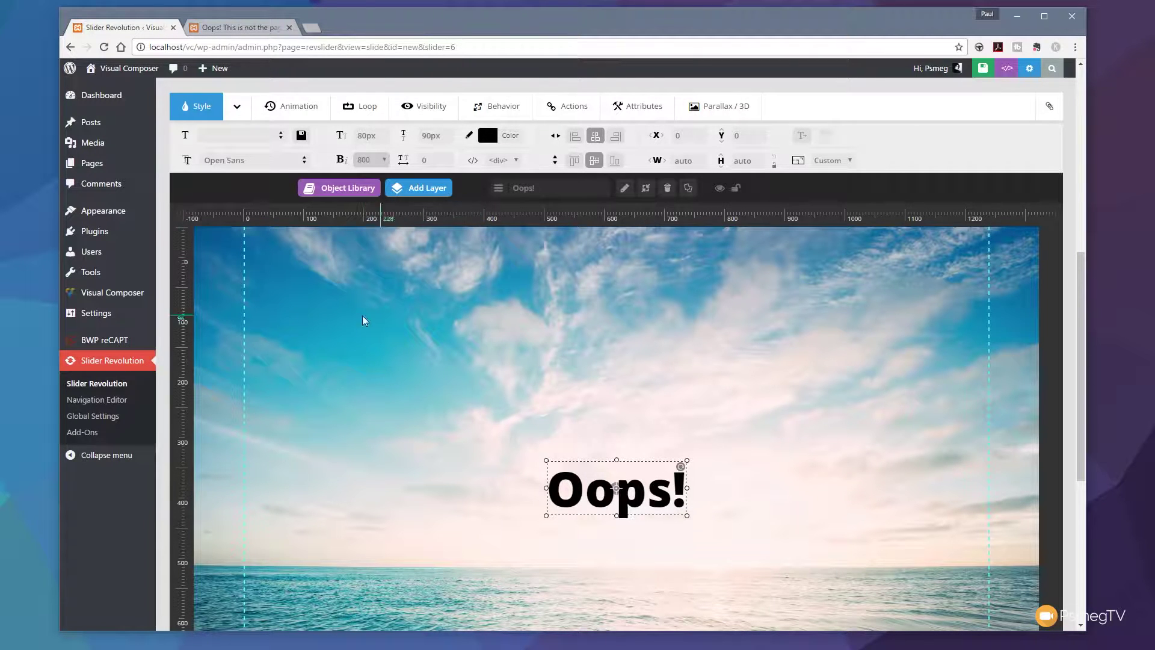
- Add a second text layer and paste the not-found message into it
{"action": "mouse_move", "coordinate": [424, 192]}
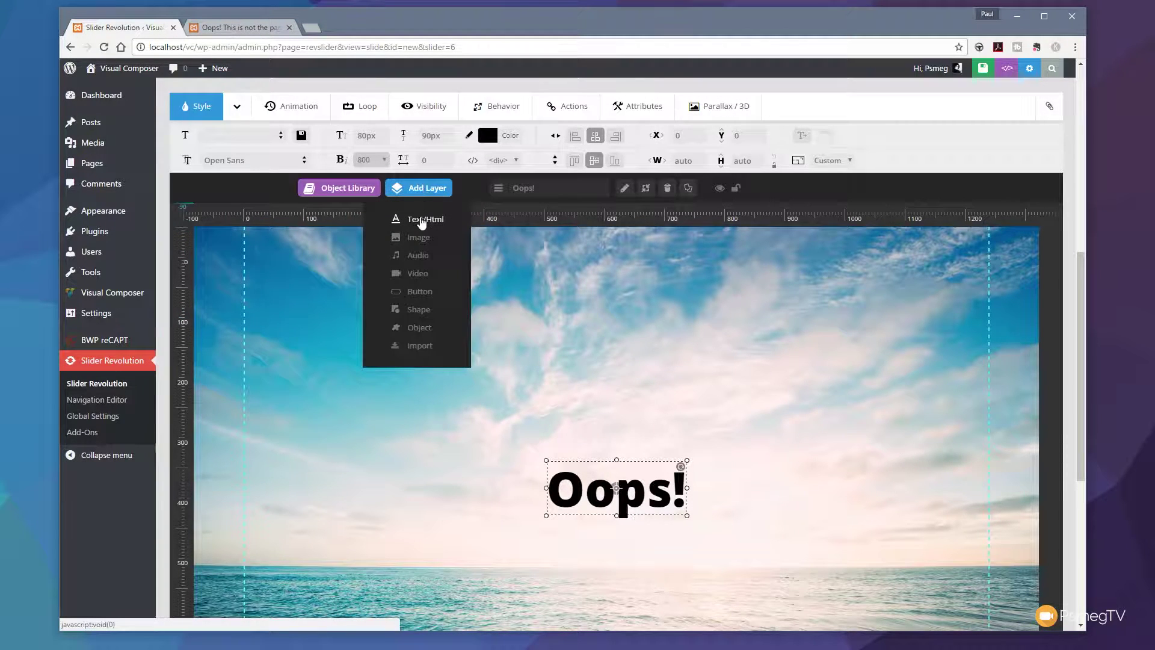
{"action": "left_click", "coordinate": [421, 219]}
{"action": "key", "text": "ctrl+a"}
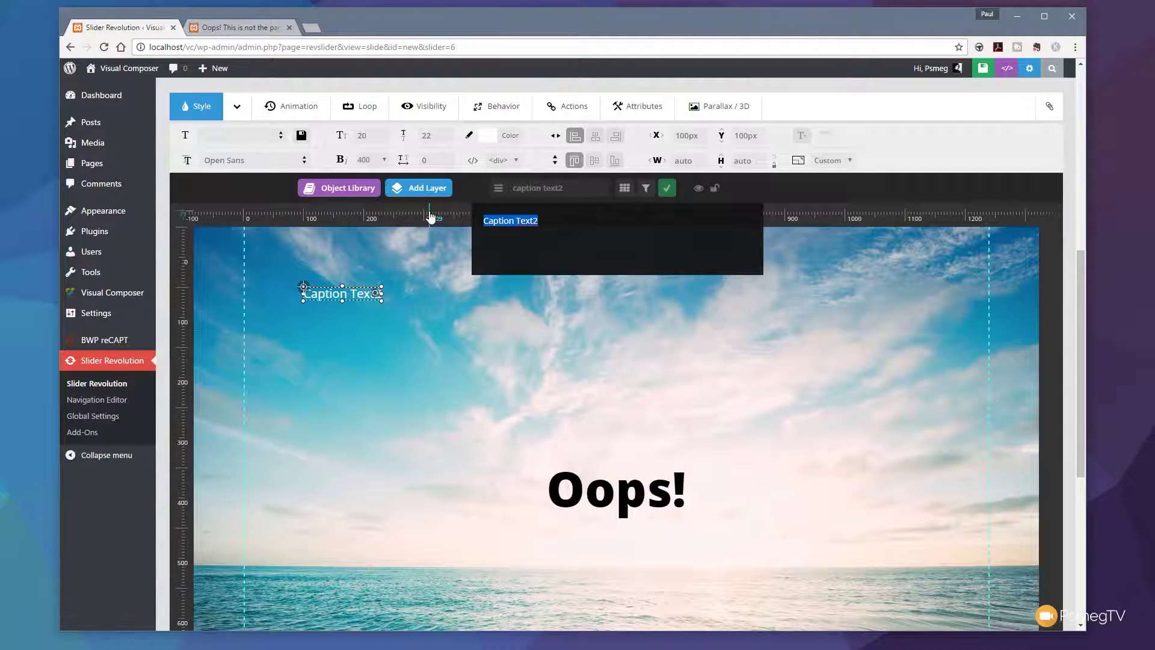
{"action": "type", "text": "Oops! This is not the page you're looking for..."}
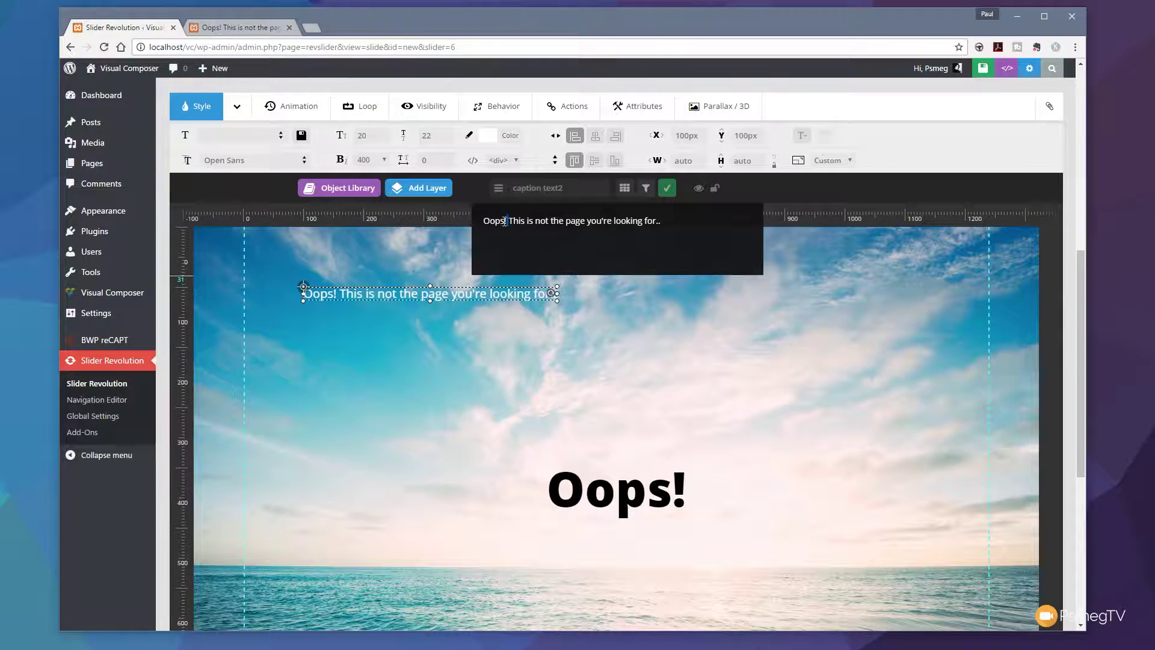
- Remove the leading 'Oops!' from the message and position it centred below the heading
{"action": "left_click_drag", "start_coordinate": [506, 222], "coordinate": [483, 222]}
{"action": "key", "text": "BackSpace"}
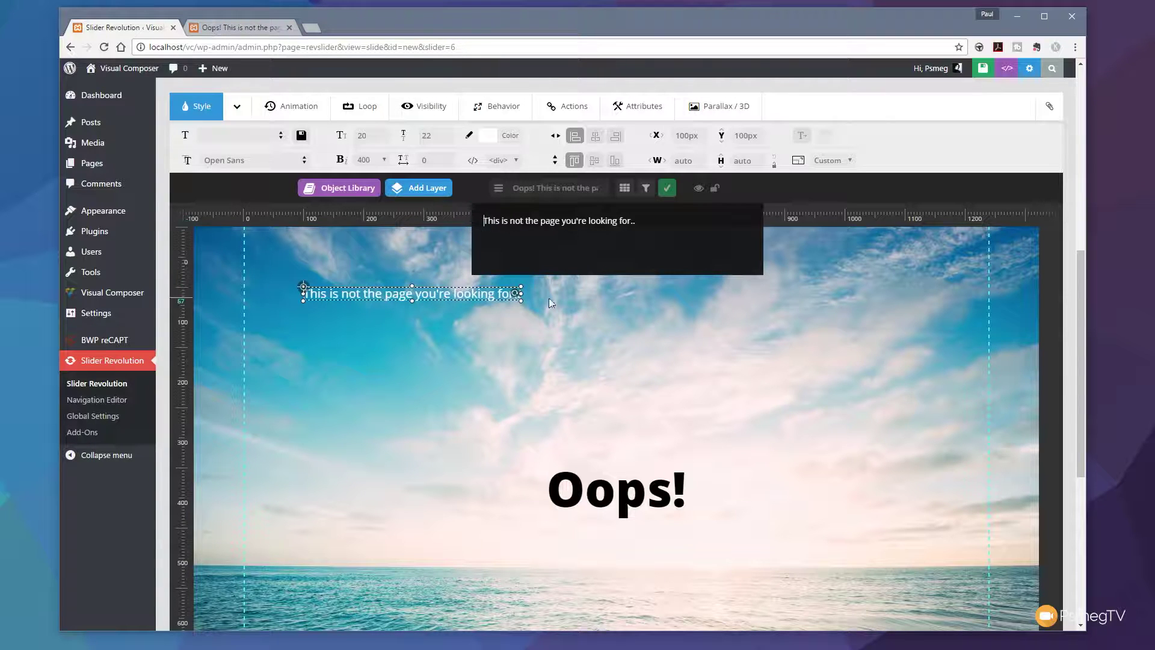
{"action": "left_click", "coordinate": [669, 191]}
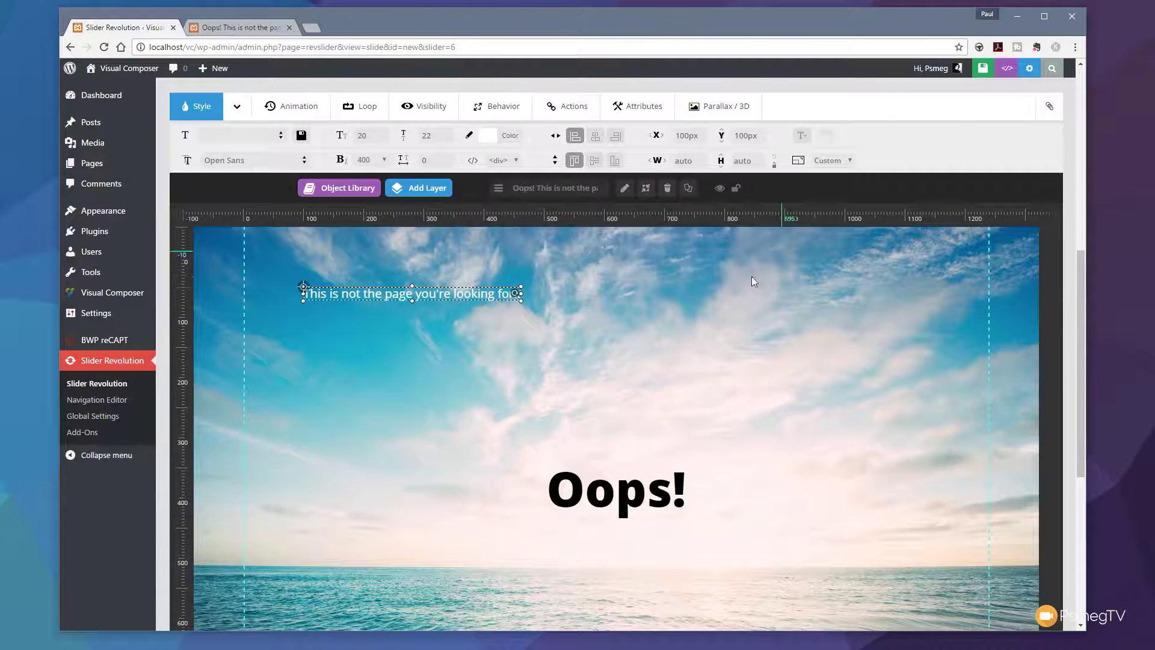
{"action": "left_click", "coordinate": [599, 137]}
{"action": "left_click", "coordinate": [594, 160]}
{"action": "scroll", "coordinate": [733, 332], "scroll_direction": "down", "scroll_amount": 1}
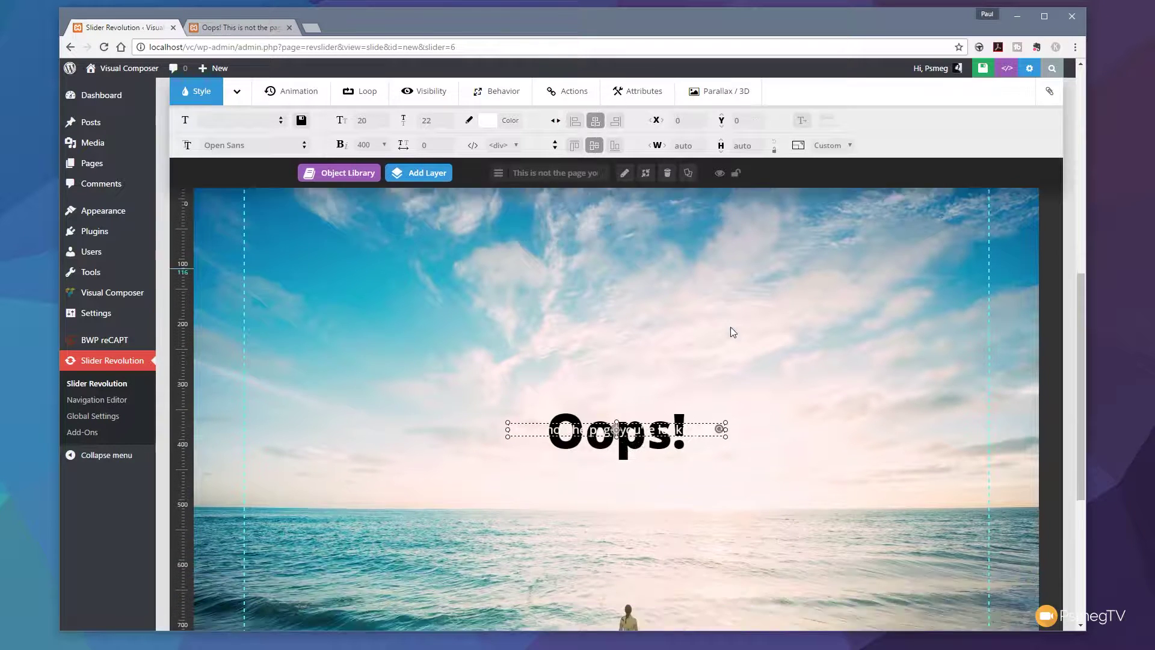
{"action": "scroll", "coordinate": [731, 327], "scroll_direction": "down", "scroll_amount": 2}
{"action": "left_click_drag", "start_coordinate": [691, 304], "coordinate": [691, 356]}
{"action": "left_click", "coordinate": [595, 121]}
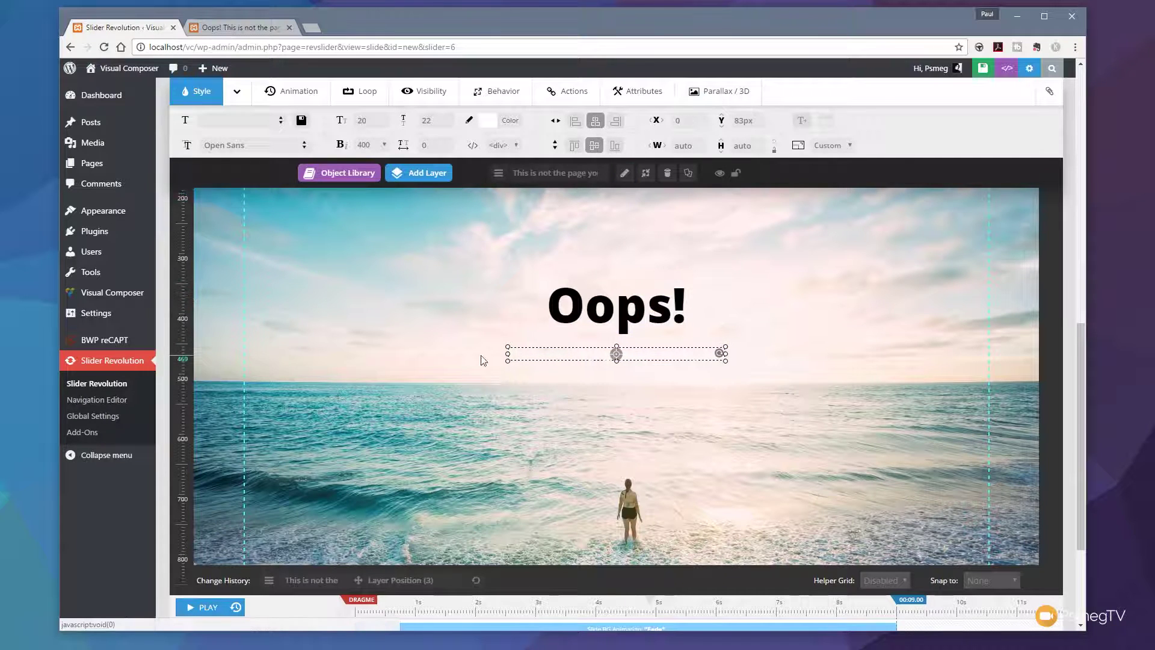
- Set the message to 36px font size with a 40 line height
{"action": "left_click", "coordinate": [377, 123]}
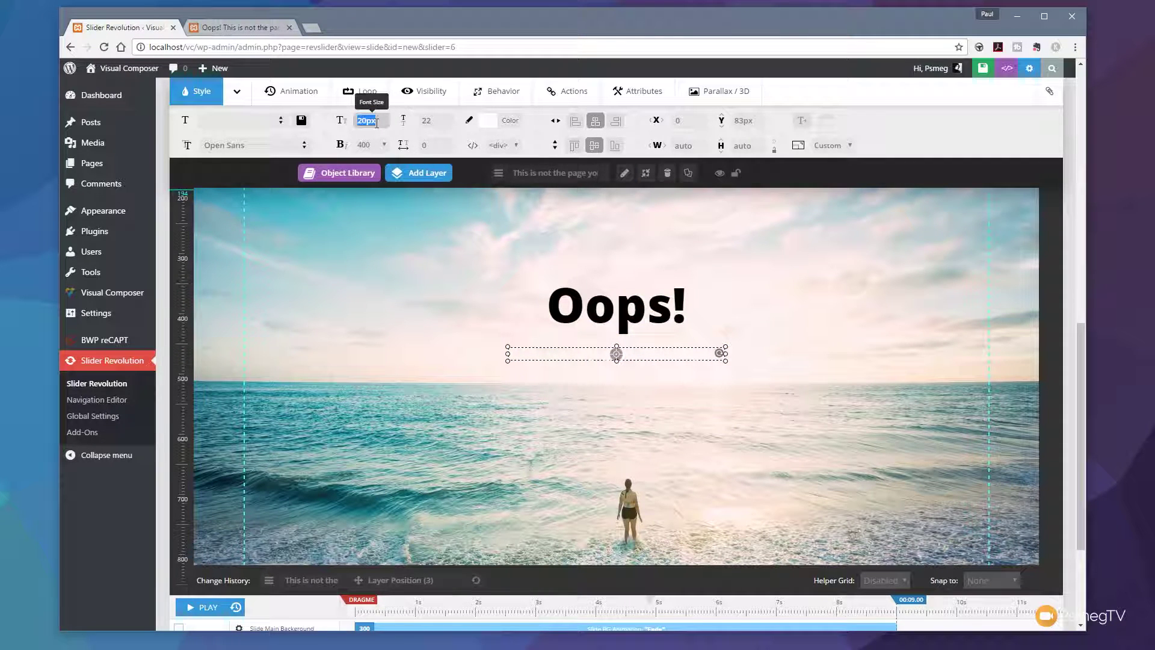
{"action": "type", "text": "36"}
{"action": "left_click", "coordinate": [431, 120]}
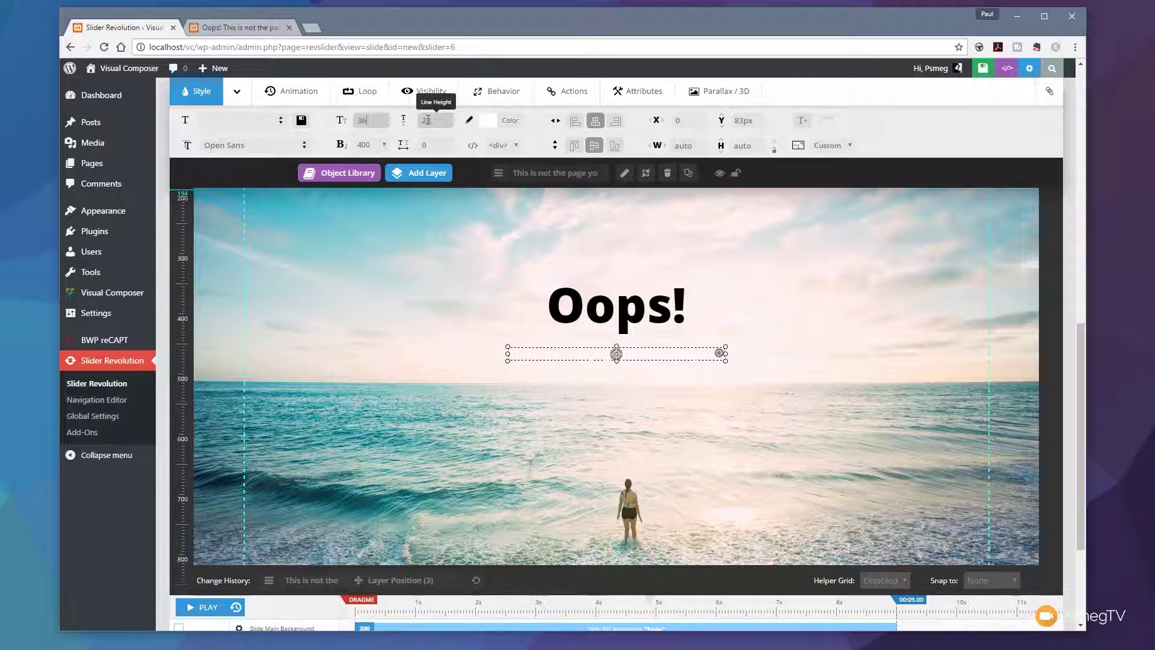
{"action": "type", "text": "40"}
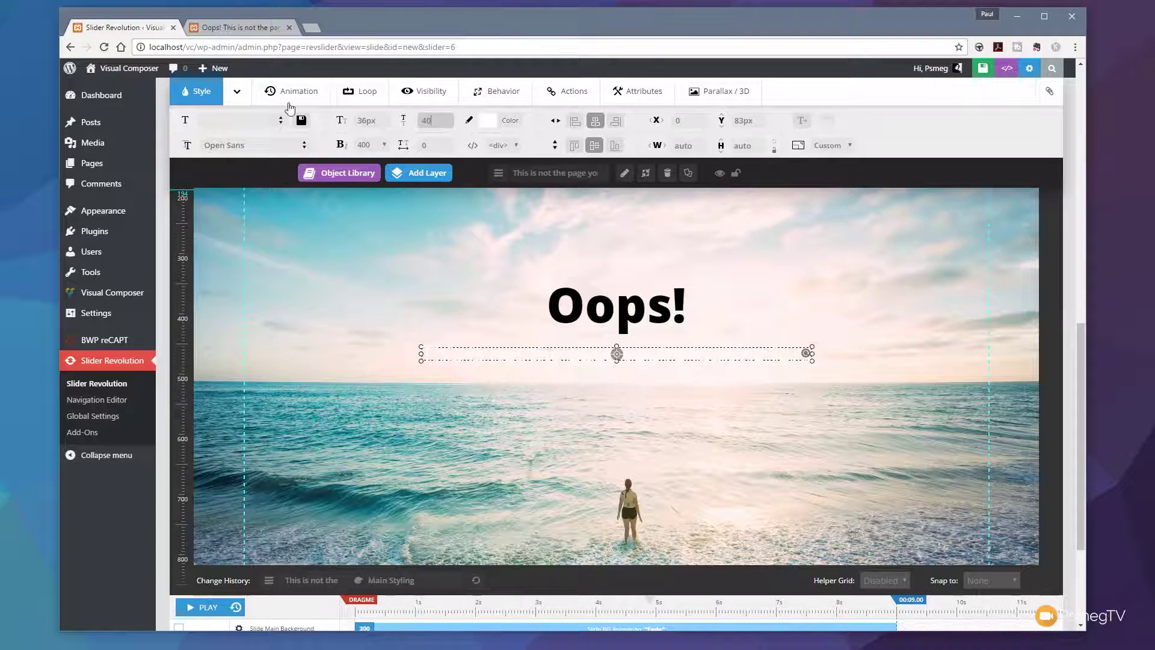
- Give the caption a black background at 54% opacity
{"action": "left_click", "coordinate": [237, 91]}
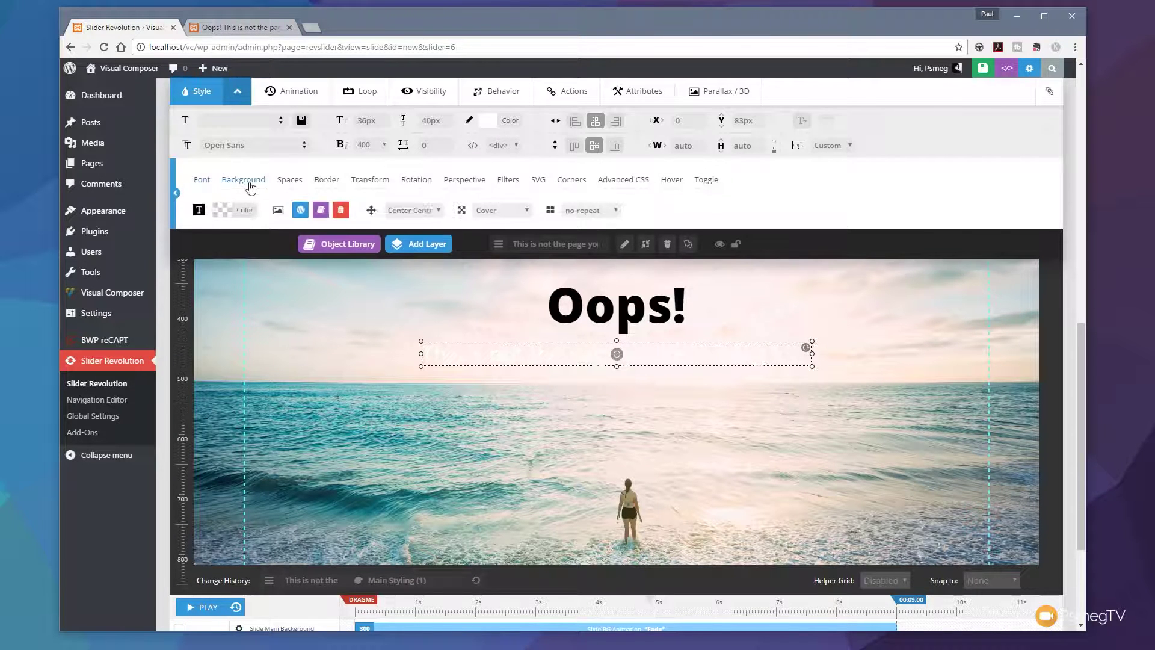
{"action": "left_click", "coordinate": [243, 212]}
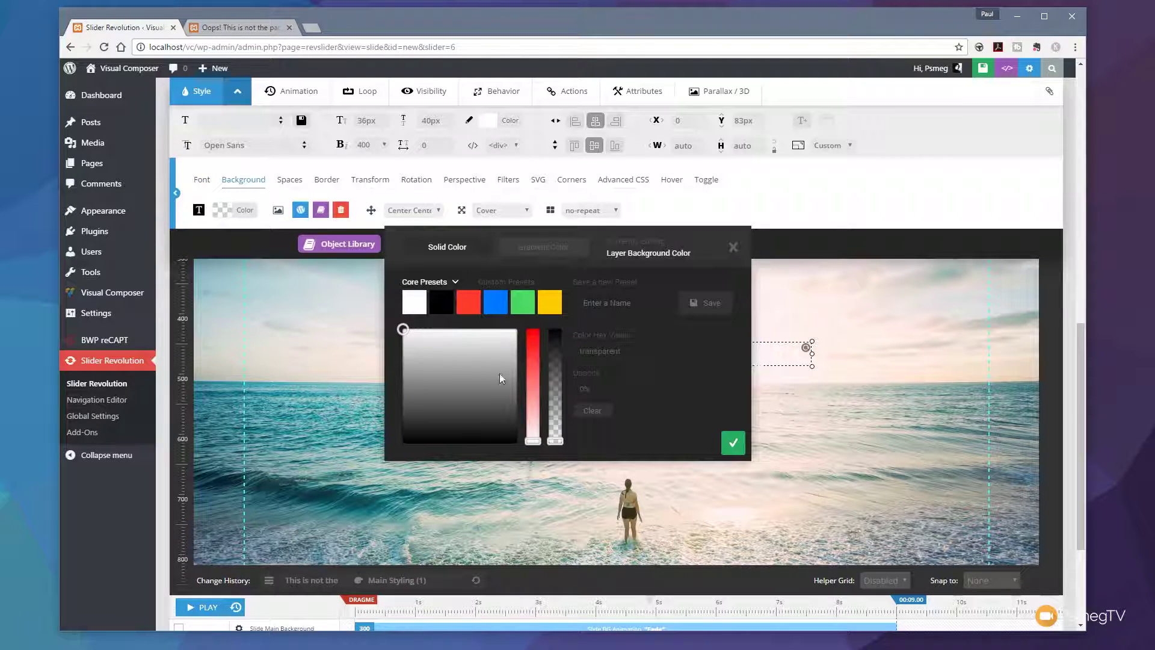
{"action": "left_click", "coordinate": [441, 302]}
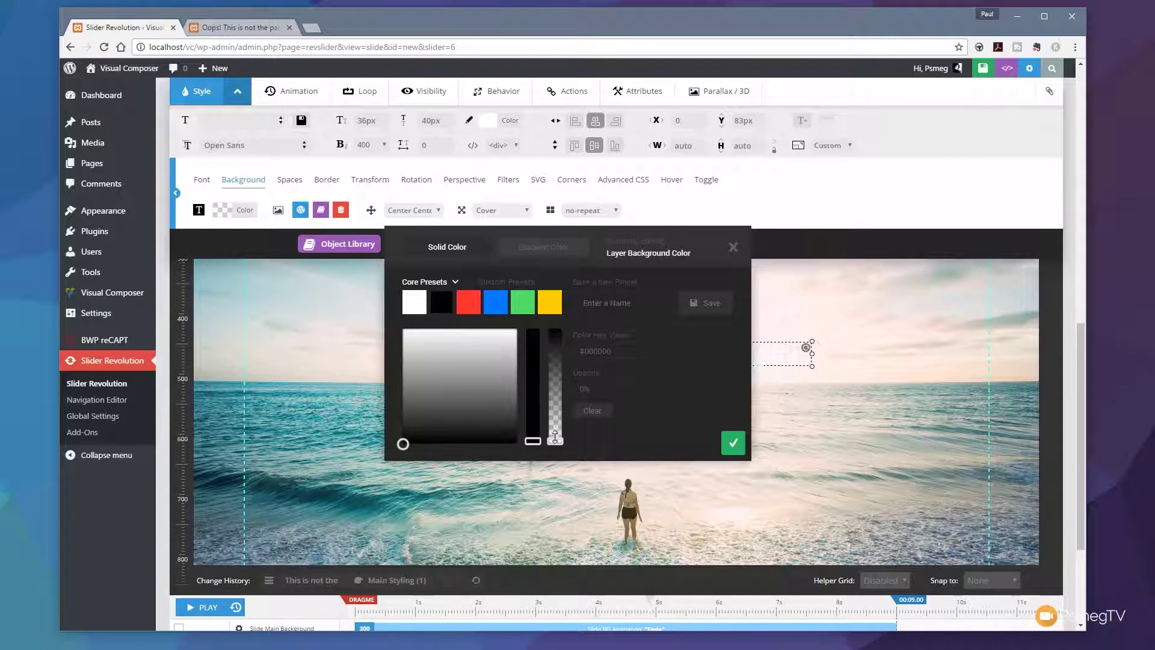
{"action": "left_click_drag", "start_coordinate": [555, 438], "coordinate": [549, 371]}
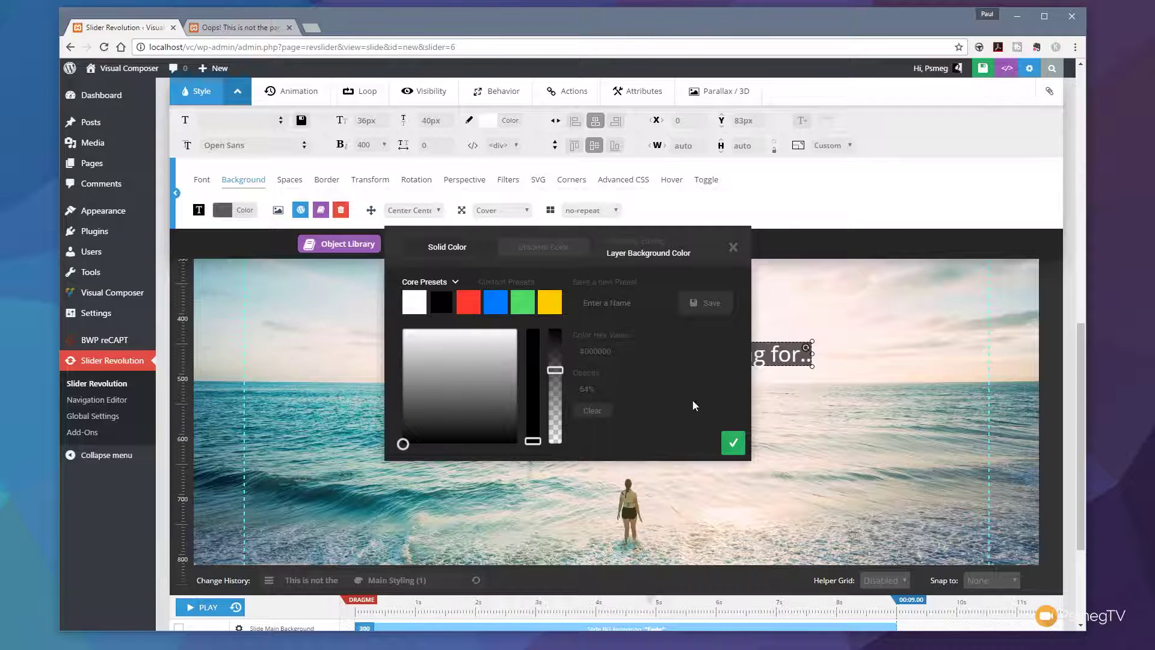
{"action": "left_click", "coordinate": [732, 443]}
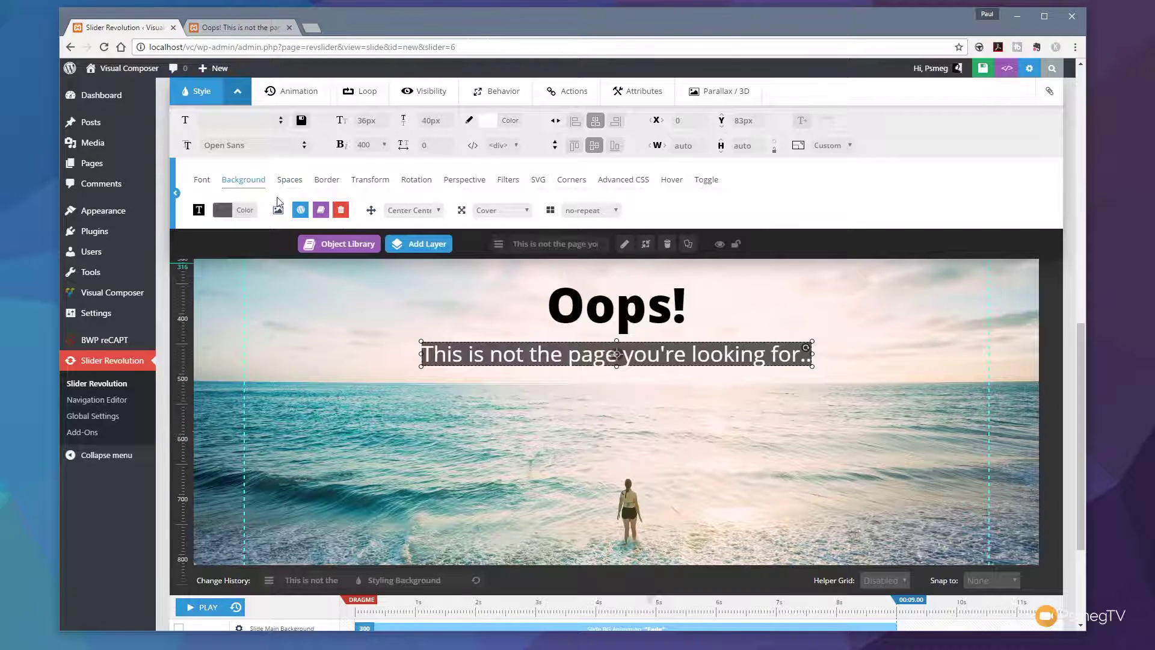
- Add 20px padding on all sides and nudge the caption down to Y 111px
{"action": "left_click", "coordinate": [289, 179]}
{"action": "left_click", "coordinate": [230, 211]}
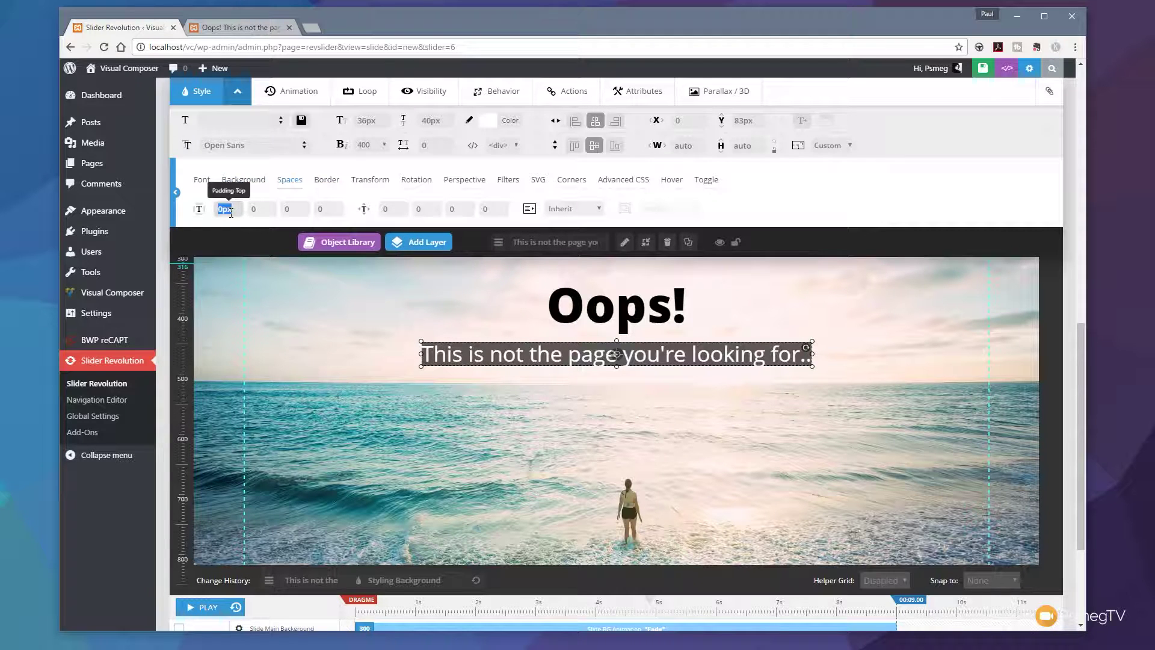
{"action": "type", "text": "20"}
{"action": "key", "text": "Tab"}
{"action": "type", "text": "202"}
{"action": "key", "text": "Tab"}
{"action": "type", "text": "20"}
{"action": "key", "text": "Tab"}
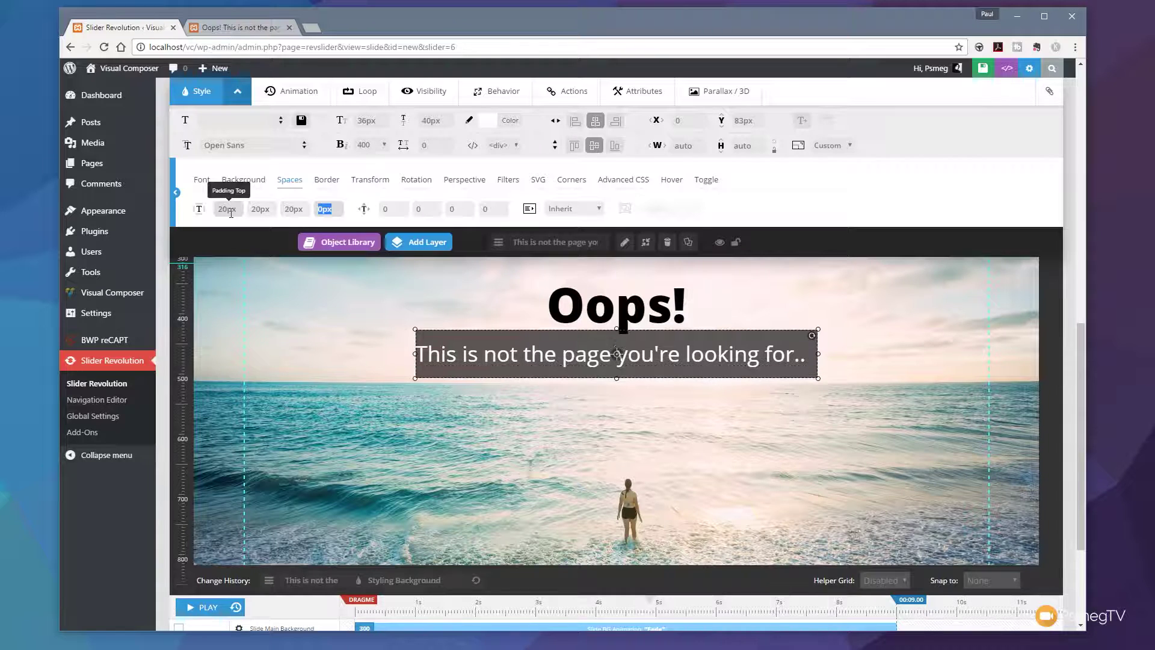
{"action": "type", "text": "20"}
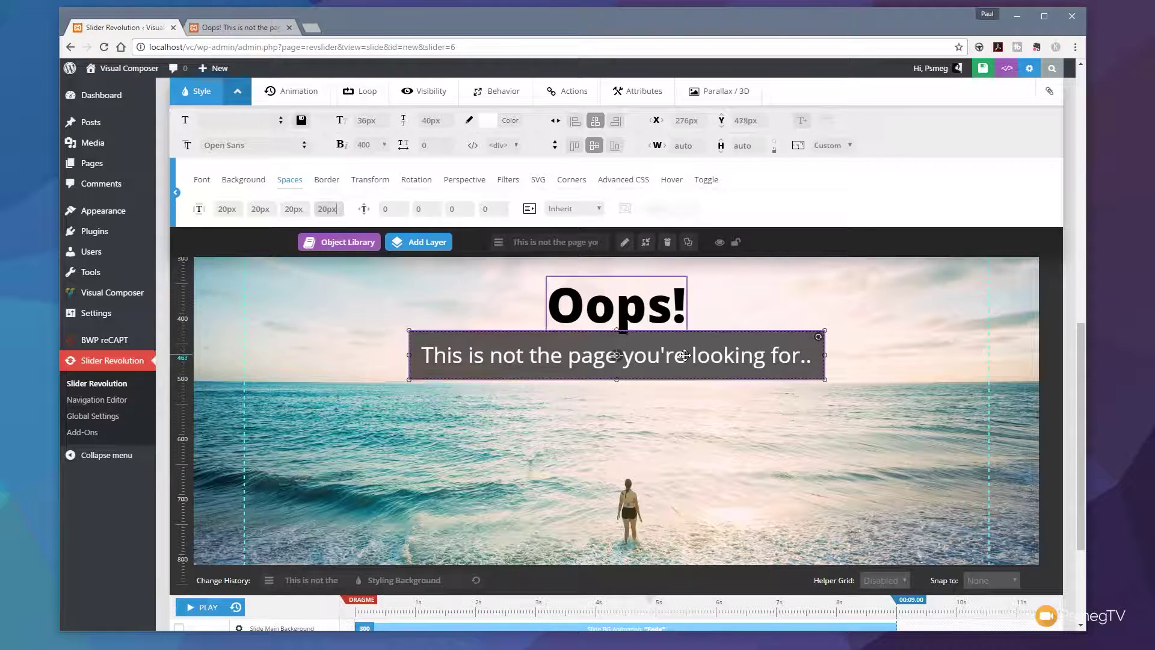
{"action": "key", "text": "Down"}
{"action": "key", "text": "Down"}
{"action": "key", "text": "Down"}
{"action": "key", "text": "Down"}
{"action": "key", "text": "Down"}
{"action": "key", "text": "Down"}
{"action": "key", "text": "Down"}
{"action": "key", "text": "Down"}
{"action": "key", "text": "Down"}
{"action": "key", "text": "Down"}
{"action": "key", "text": "Down"}
{"action": "key", "text": "Down"}
{"action": "key", "text": "Down"}
{"action": "key", "text": "Down"}
{"action": "key", "text": "Down"}
{"action": "key", "text": "Down"}
{"action": "key", "text": "Down"}
{"action": "key", "text": "Down"}
{"action": "key", "text": "Down"}
{"action": "key", "text": "Down"}
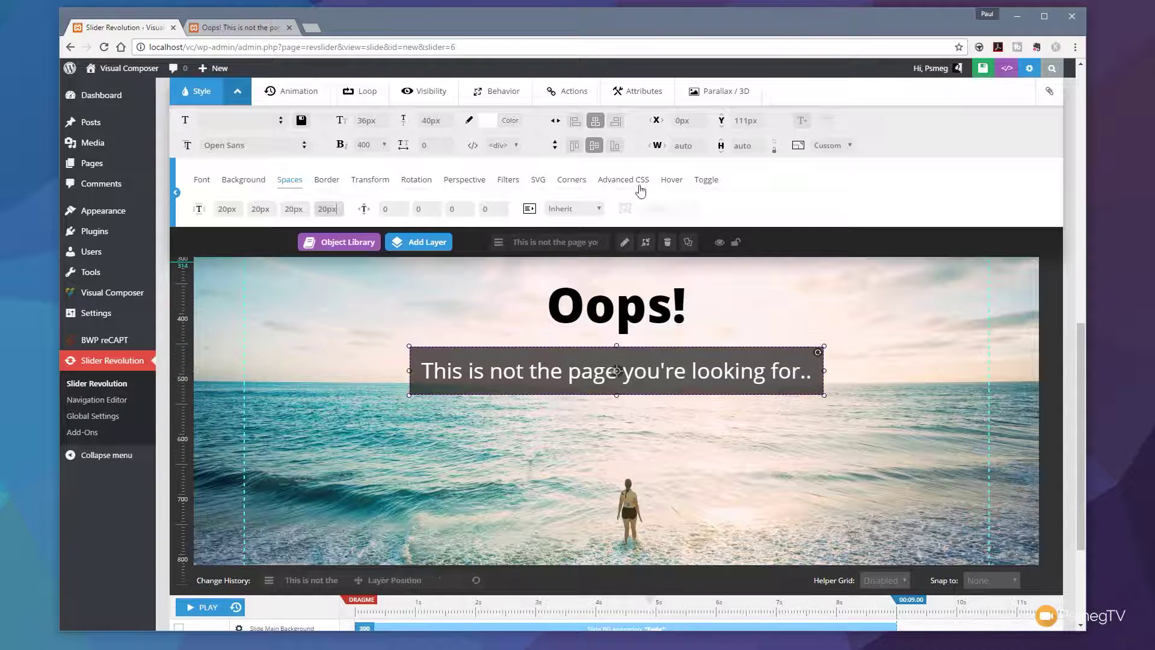
- Centre the caption horizontally and delay the Oops! layer's start to 350
{"action": "left_click", "coordinate": [596, 121]}
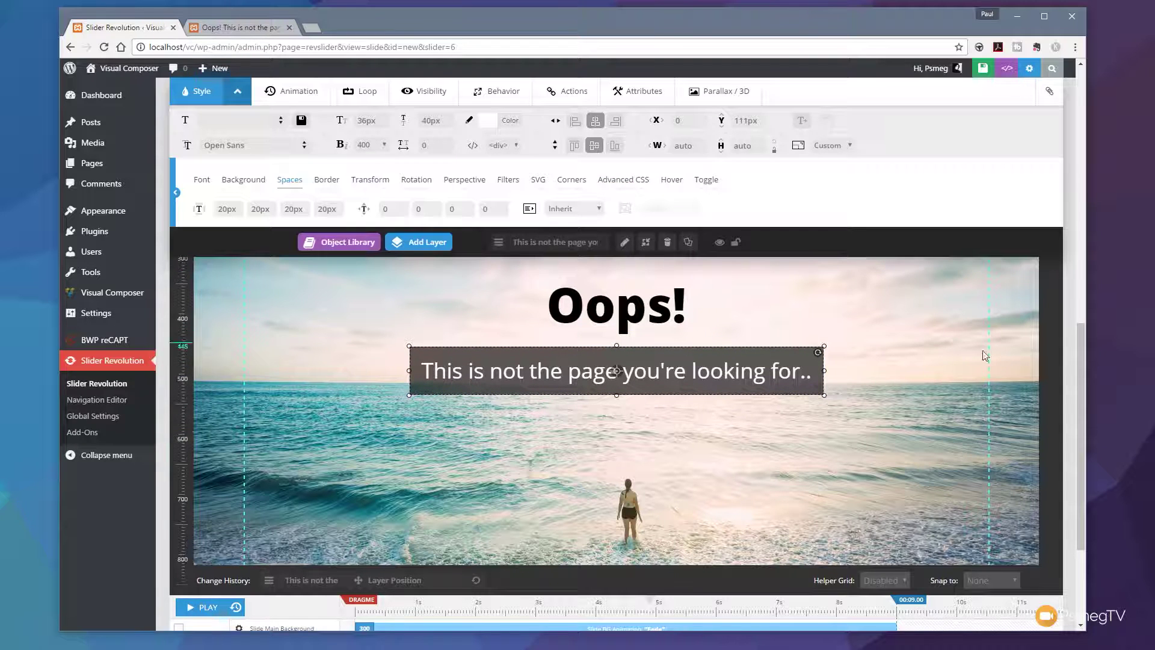
{"action": "scroll", "coordinate": [974, 349], "scroll_direction": "down", "scroll_amount": 3}
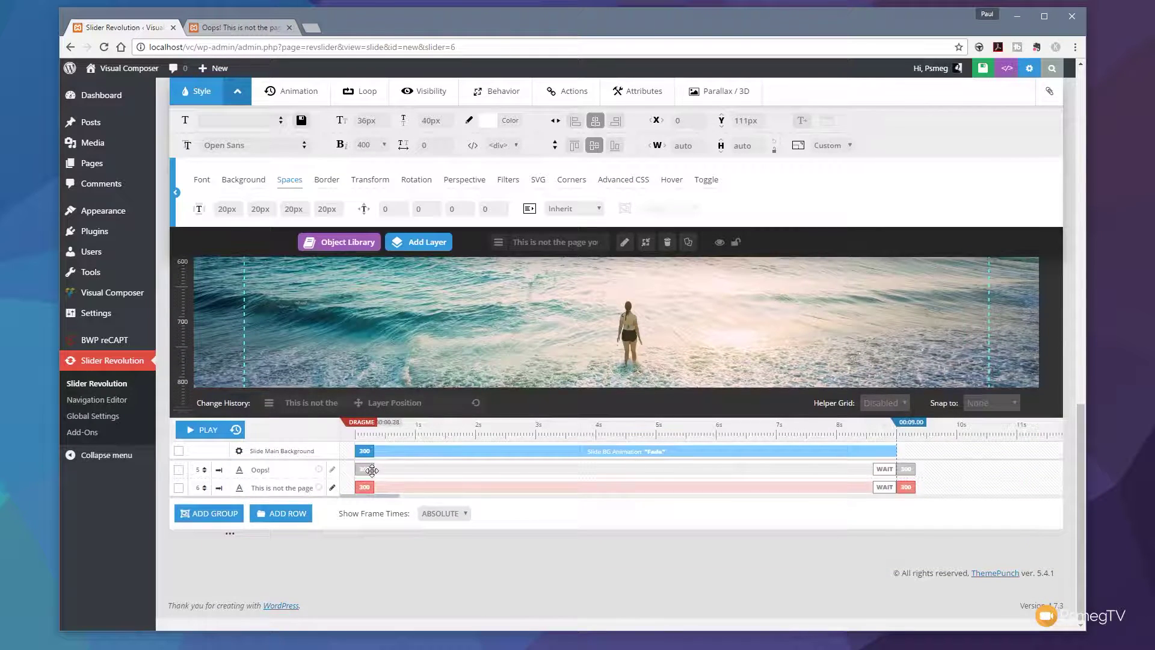
{"action": "left_click_drag", "start_coordinate": [364, 470], "coordinate": [406, 487]}
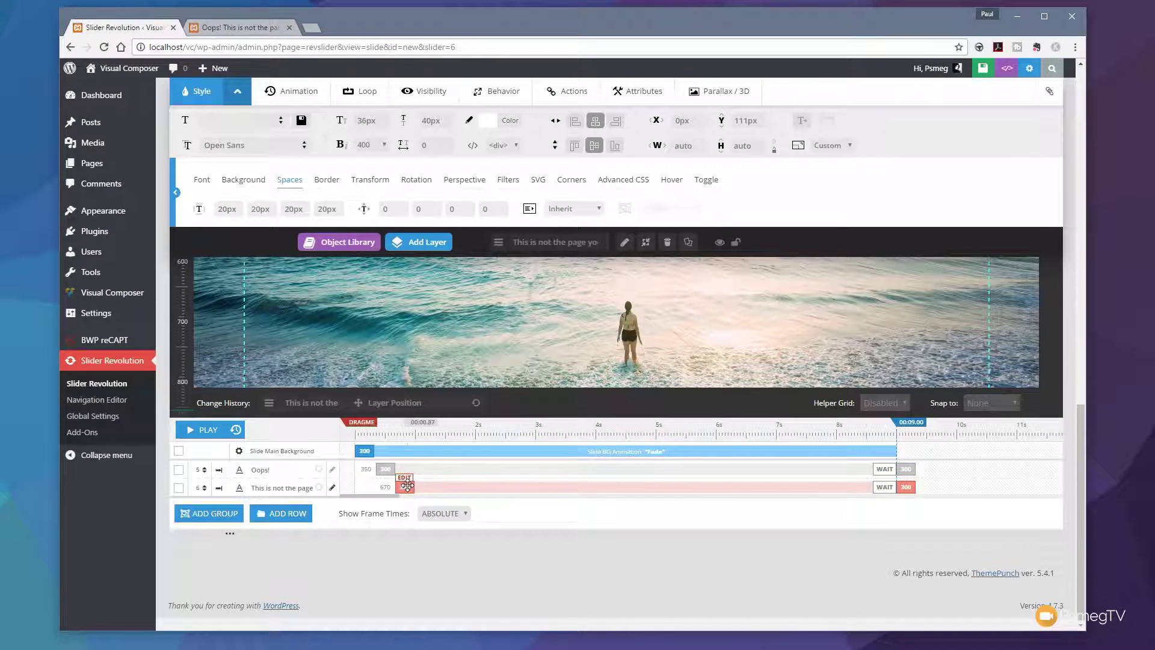
{"action": "scroll", "coordinate": [790, 562], "scroll_direction": "up", "scroll_amount": 3}
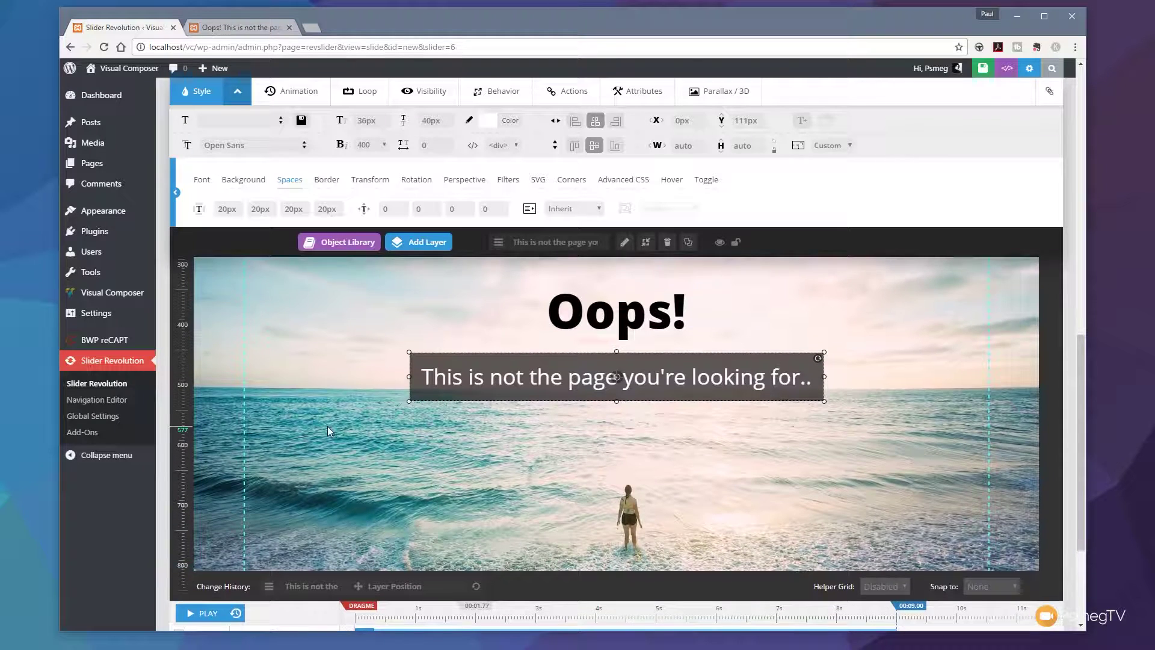
{"action": "scroll", "coordinate": [795, 554], "scroll_direction": "up", "scroll_amount": 2}
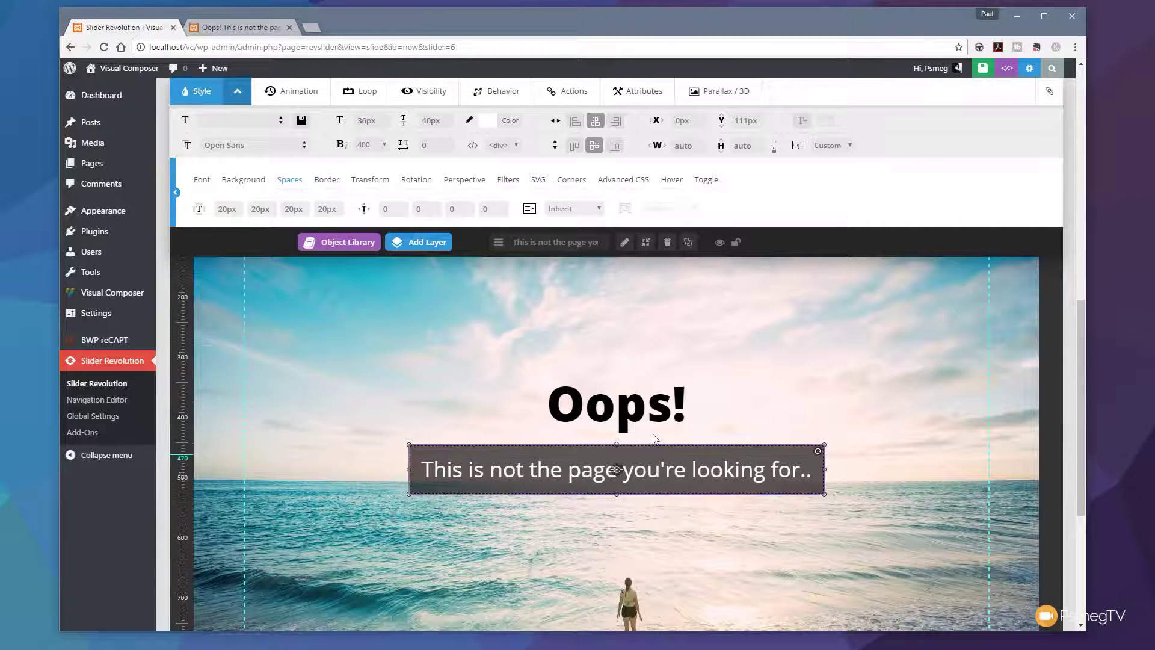
- Set both the Oops! heading and the caption to the Long-From-Top entrance animation
{"action": "left_click", "coordinate": [596, 406]}
{"action": "left_click", "coordinate": [285, 94]}
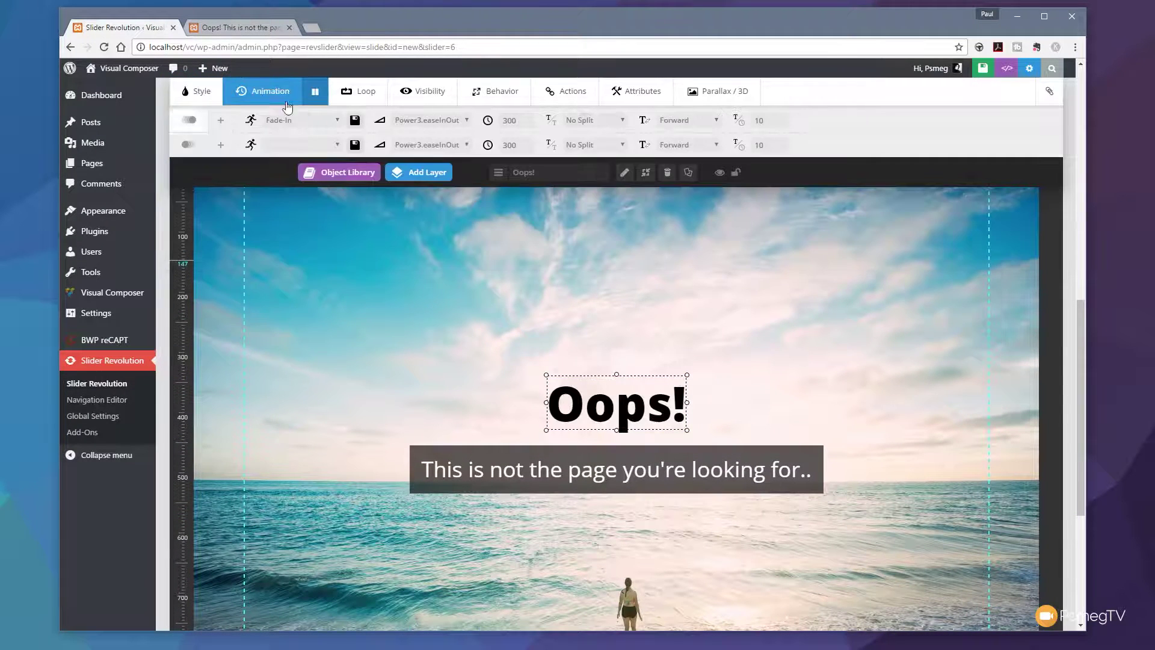
{"action": "left_click", "coordinate": [295, 120]}
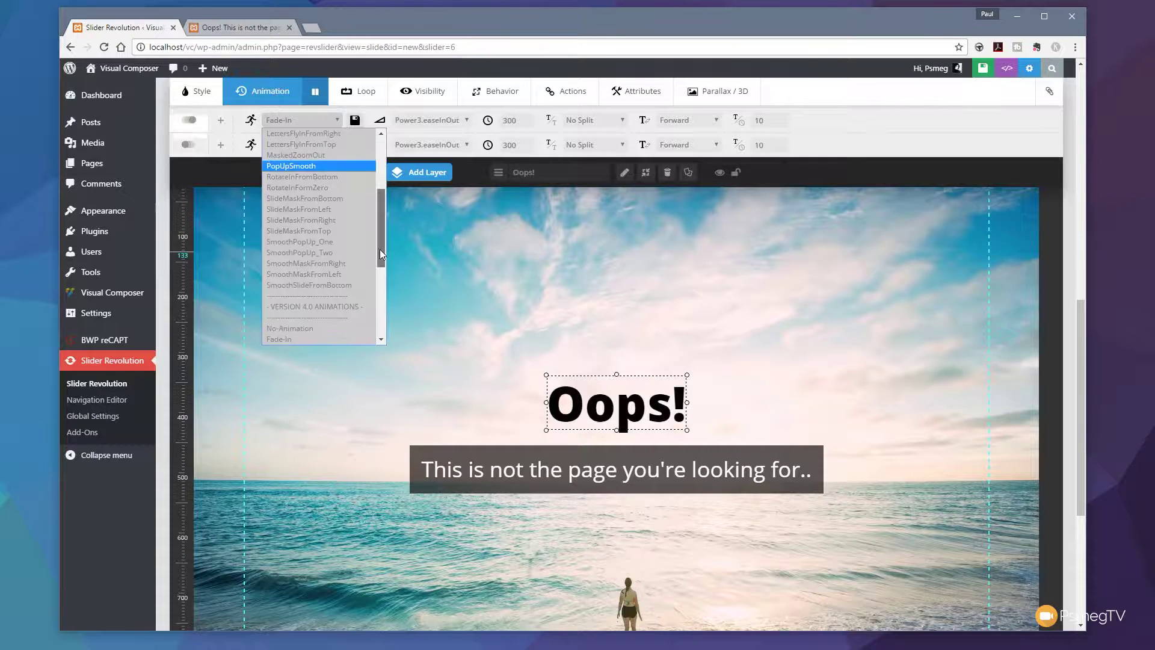
{"action": "left_click_drag", "start_coordinate": [380, 249], "coordinate": [384, 298]}
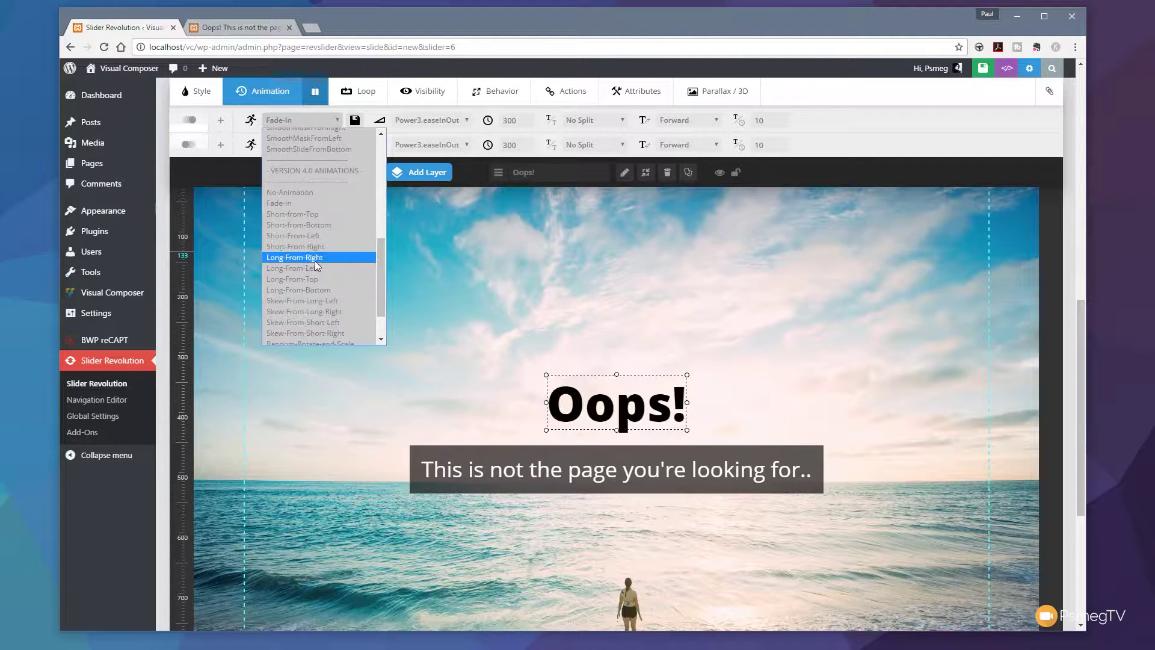
{"action": "left_click", "coordinate": [326, 279]}
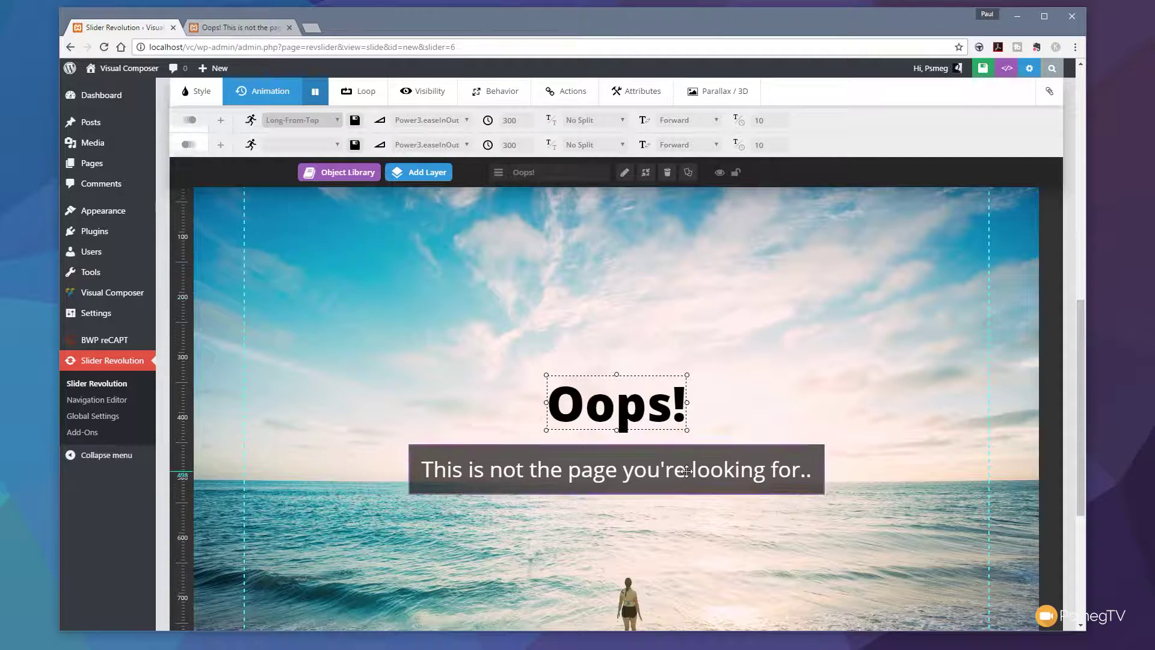
{"action": "left_click", "coordinate": [687, 471]}
{"action": "left_click", "coordinate": [337, 121]}
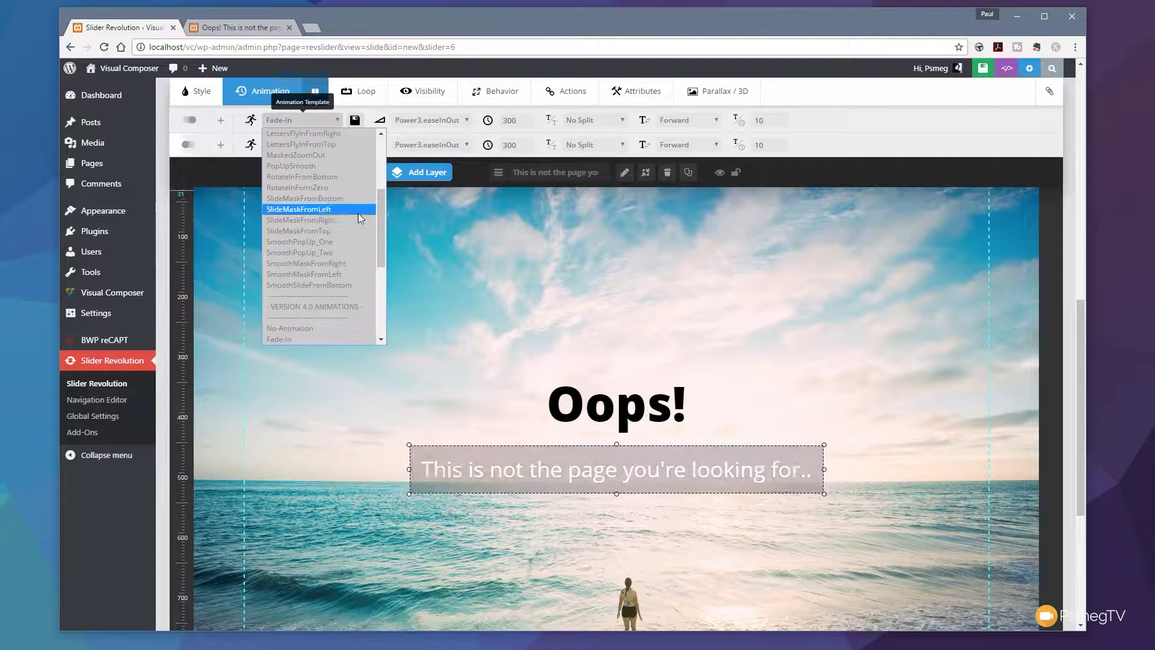
{"action": "left_click_drag", "start_coordinate": [382, 225], "coordinate": [385, 277]}
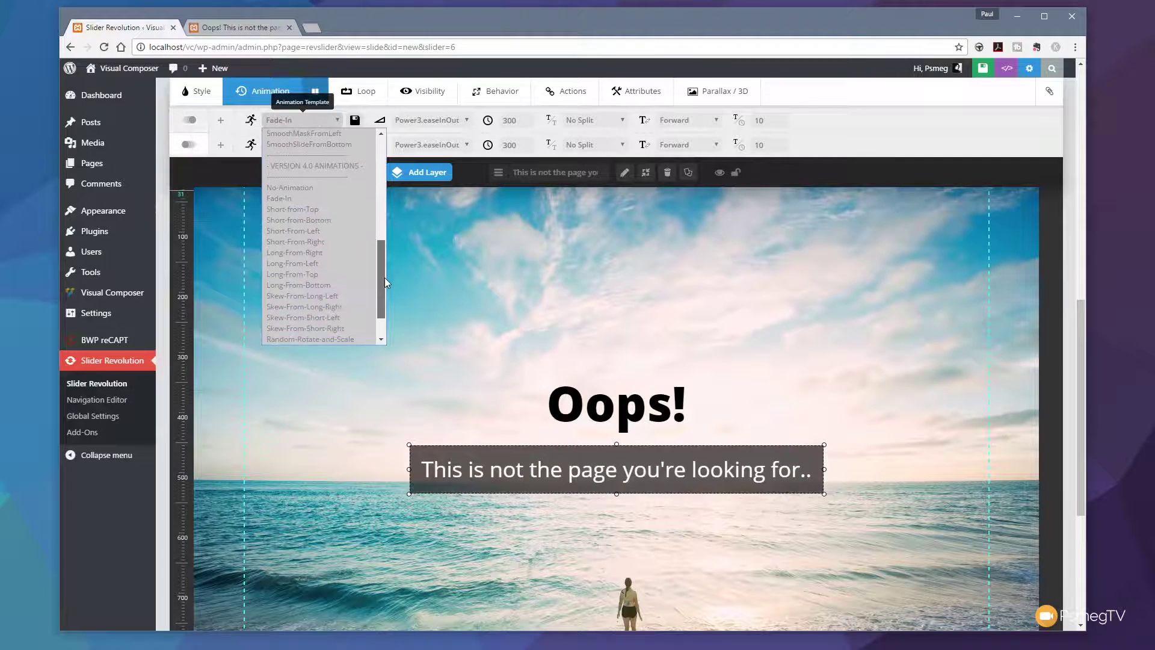
{"action": "left_click", "coordinate": [322, 274]}
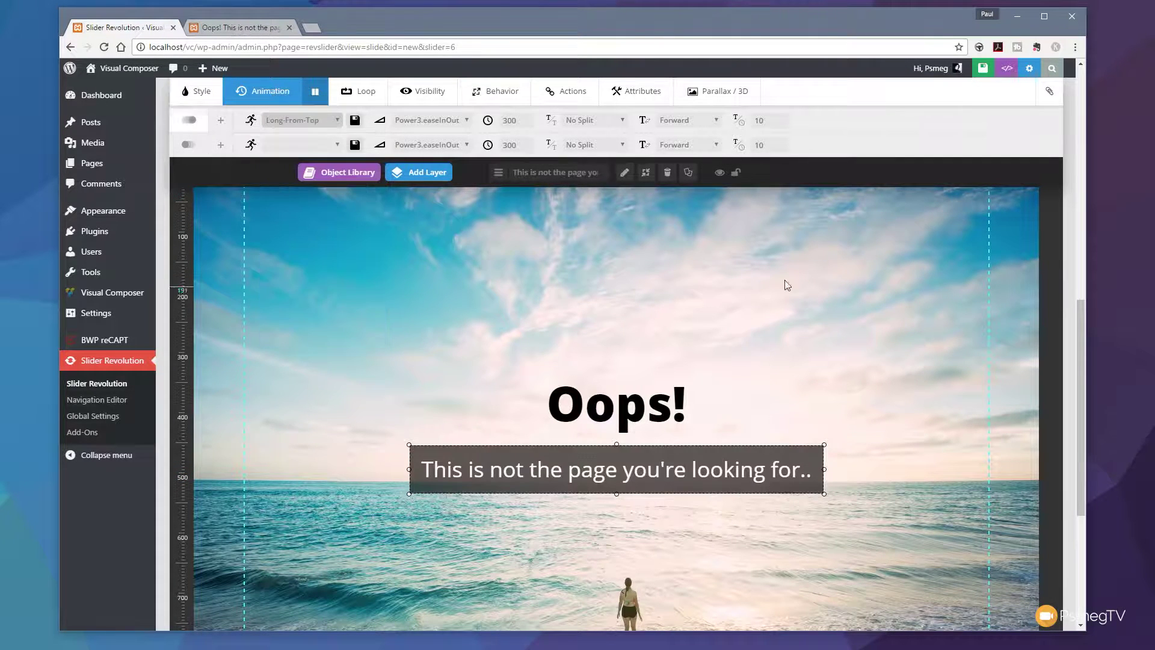
- Save the slide, then go to Add-Ons and scroll to the 404 add-on card
{"action": "left_click", "coordinate": [973, 68]}
{"action": "mouse_move", "coordinate": [971, 66]}
{"action": "scroll", "coordinate": [886, 427], "scroll_direction": "up", "scroll_amount": 1}
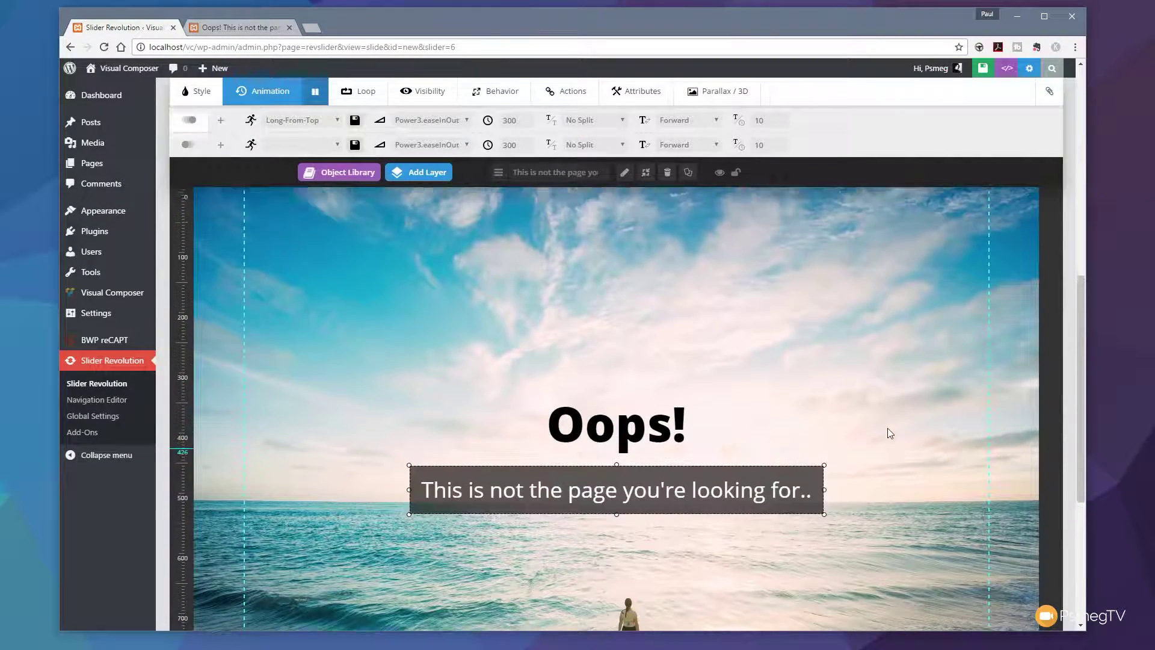
{"action": "scroll", "coordinate": [886, 427], "scroll_direction": "up", "scroll_amount": 2}
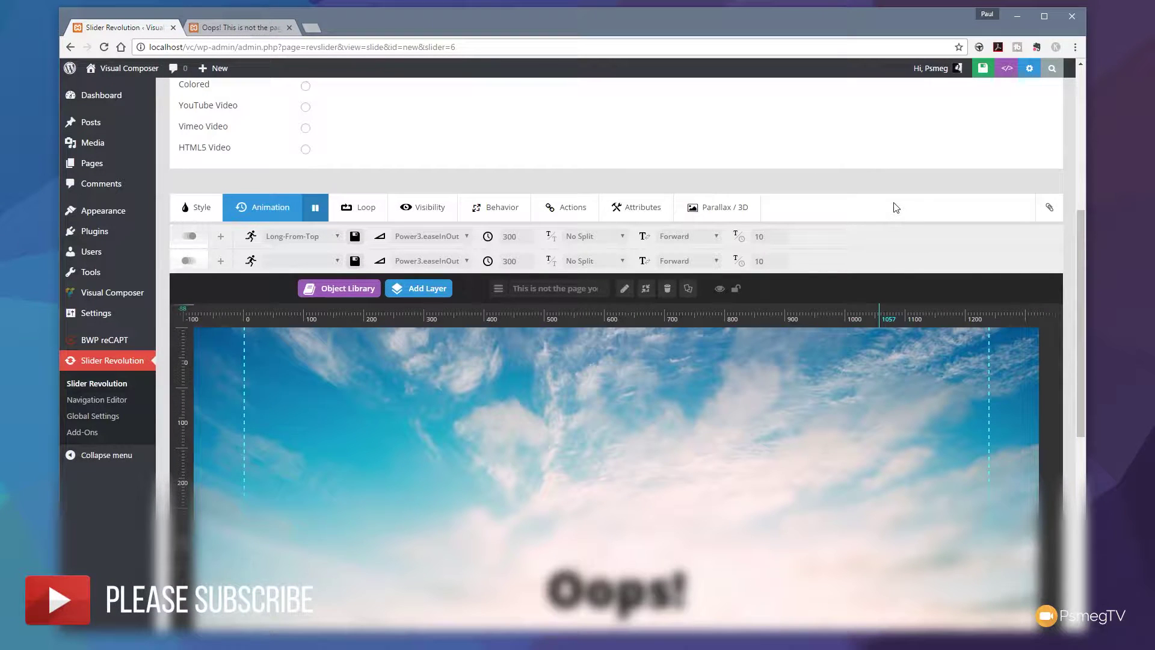
{"action": "left_click", "coordinate": [81, 432]}
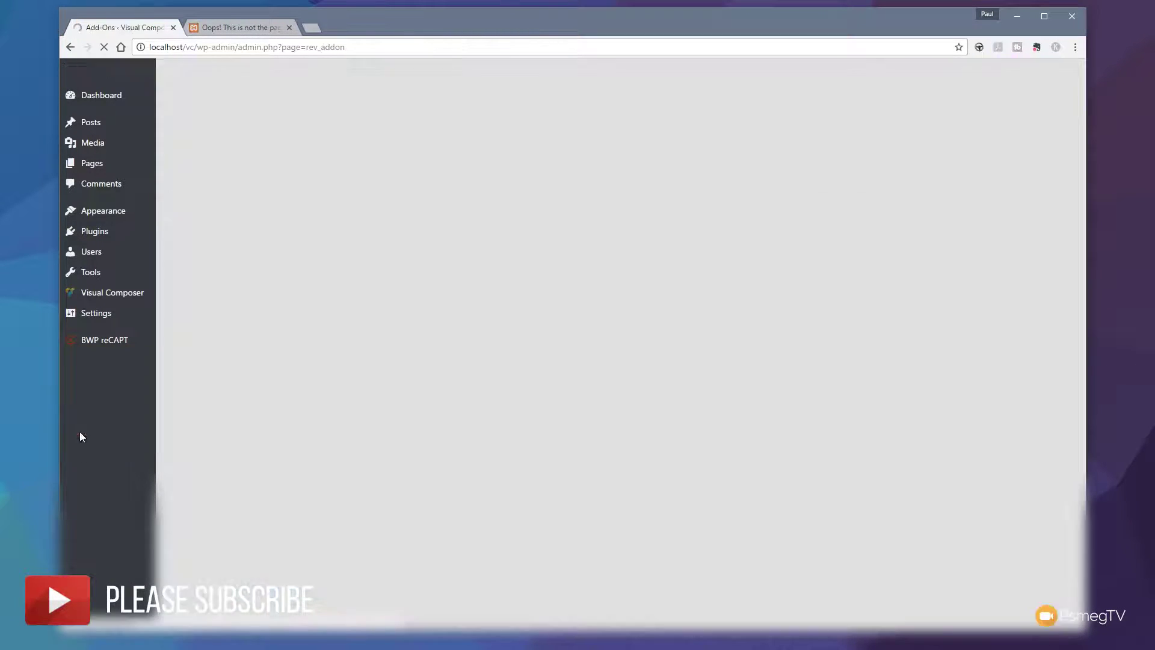
{"action": "scroll", "coordinate": [805, 338], "scroll_direction": "down", "scroll_amount": 2}
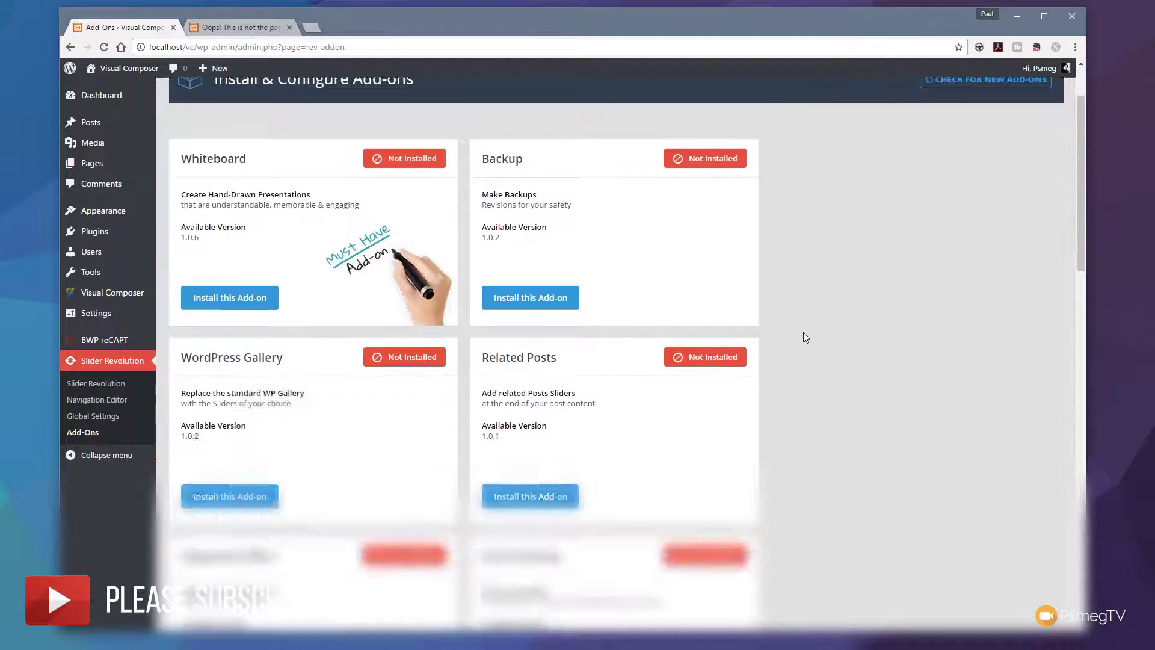
{"action": "scroll", "coordinate": [804, 333], "scroll_direction": "down", "scroll_amount": 10}
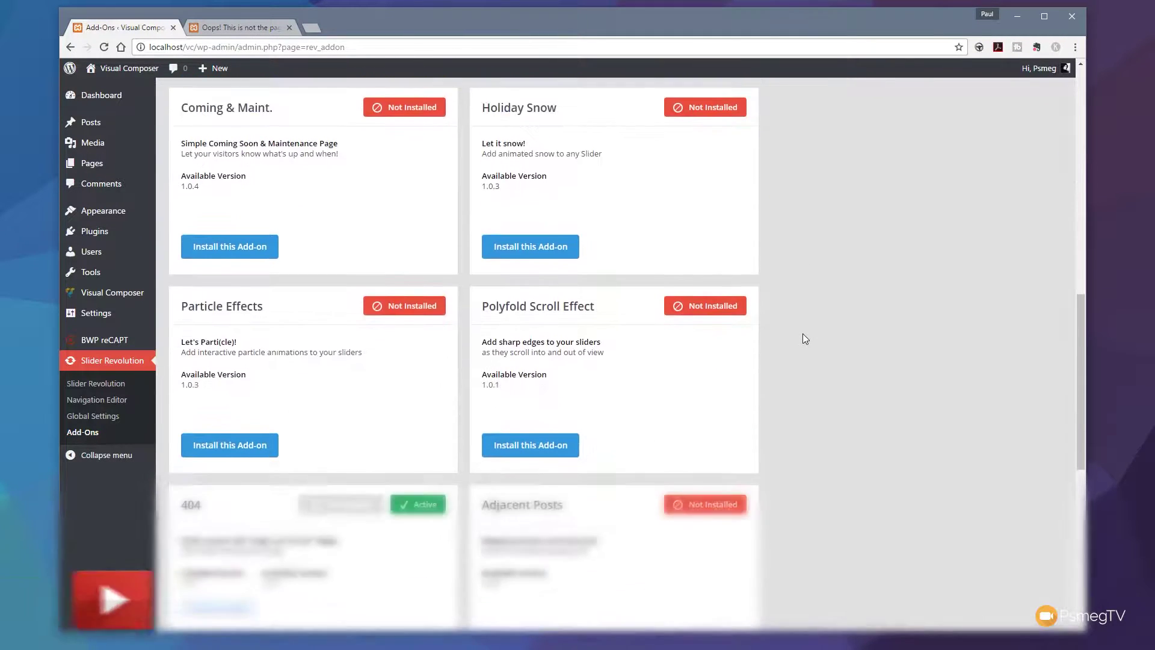
{"action": "scroll", "coordinate": [803, 334], "scroll_direction": "down", "scroll_amount": 5}
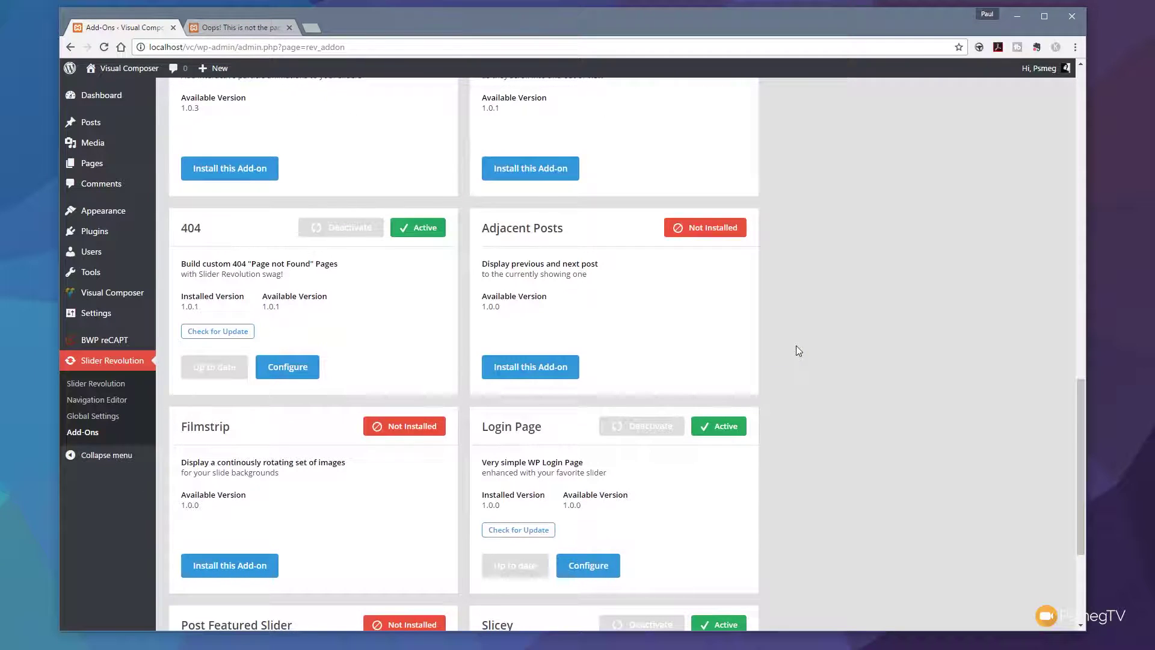
- Activate 404 mode in the 404 add-on settings and choose the Missing slider as its content
{"action": "left_click", "coordinate": [280, 378]}
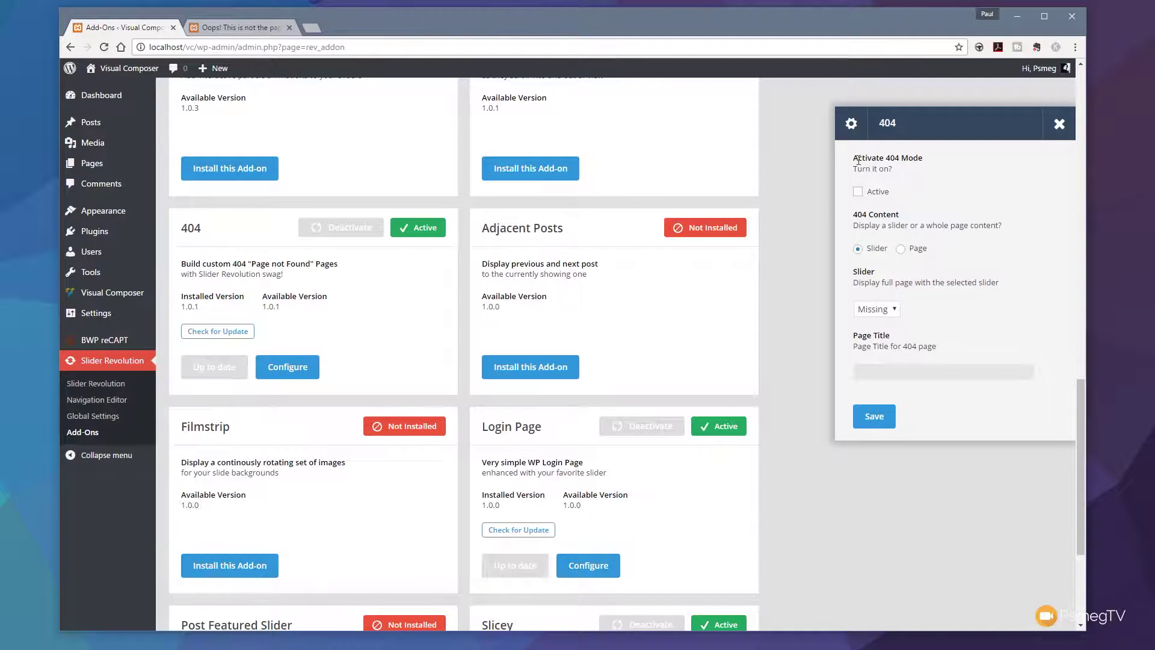
{"action": "left_click", "coordinate": [862, 197]}
{"action": "left_click", "coordinate": [858, 250]}
{"action": "left_click", "coordinate": [902, 250]}
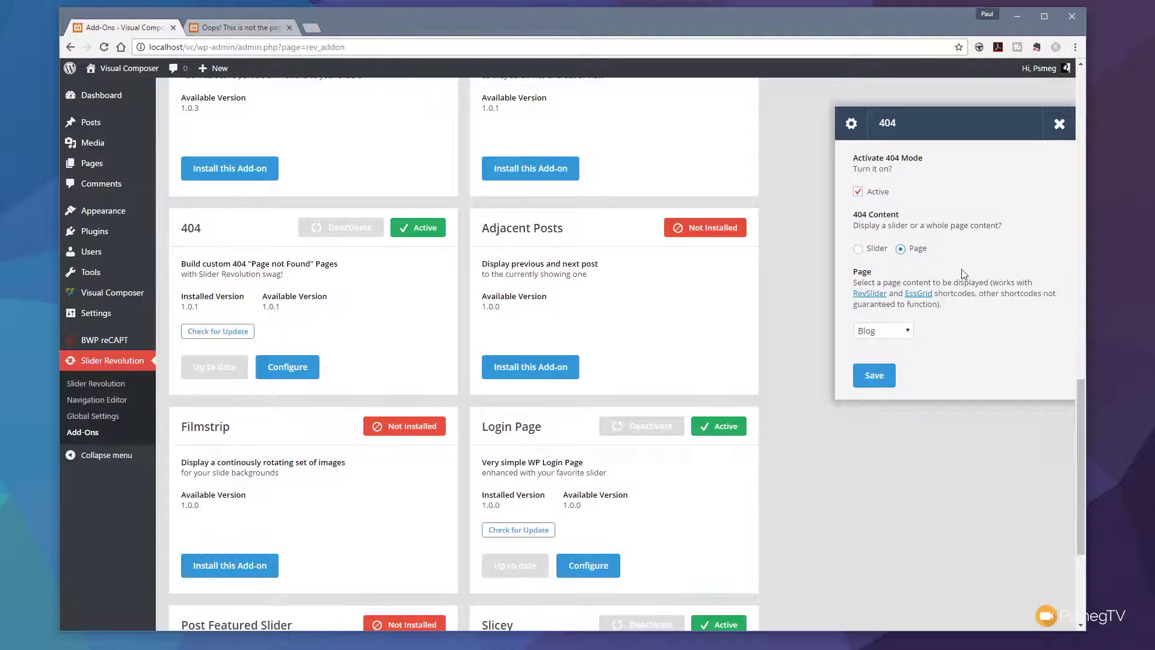
{"action": "left_click", "coordinate": [858, 250]}
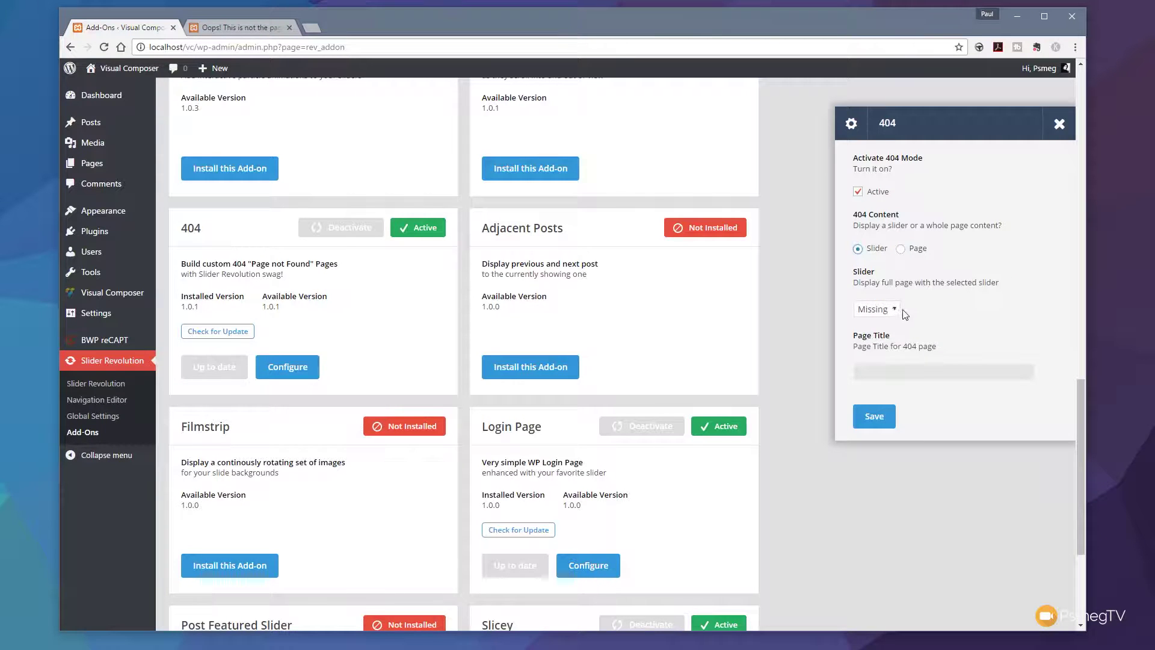
{"action": "left_click", "coordinate": [895, 309]}
{"action": "left_click", "coordinate": [883, 347]}
- Set the 404 page title to 'Oops! This is not the page you're looking for..' and save
{"action": "left_click", "coordinate": [903, 370]}
{"action": "type", "text": "Oops! This is not the page you're looking for.."}
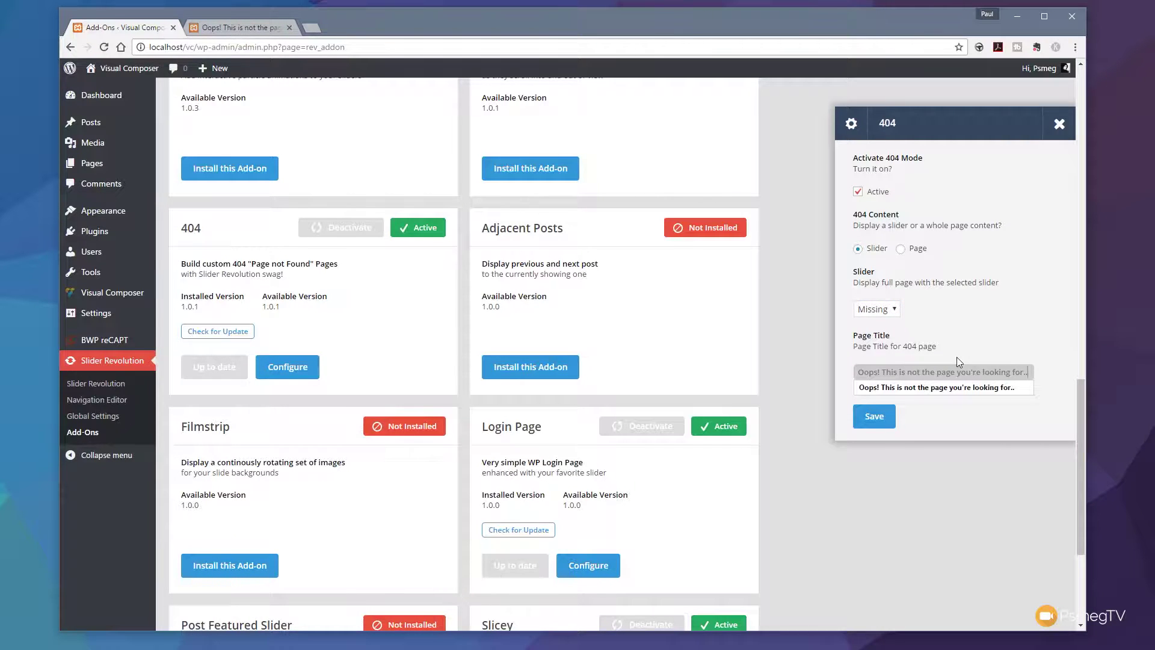
{"action": "left_click", "coordinate": [1027, 343]}
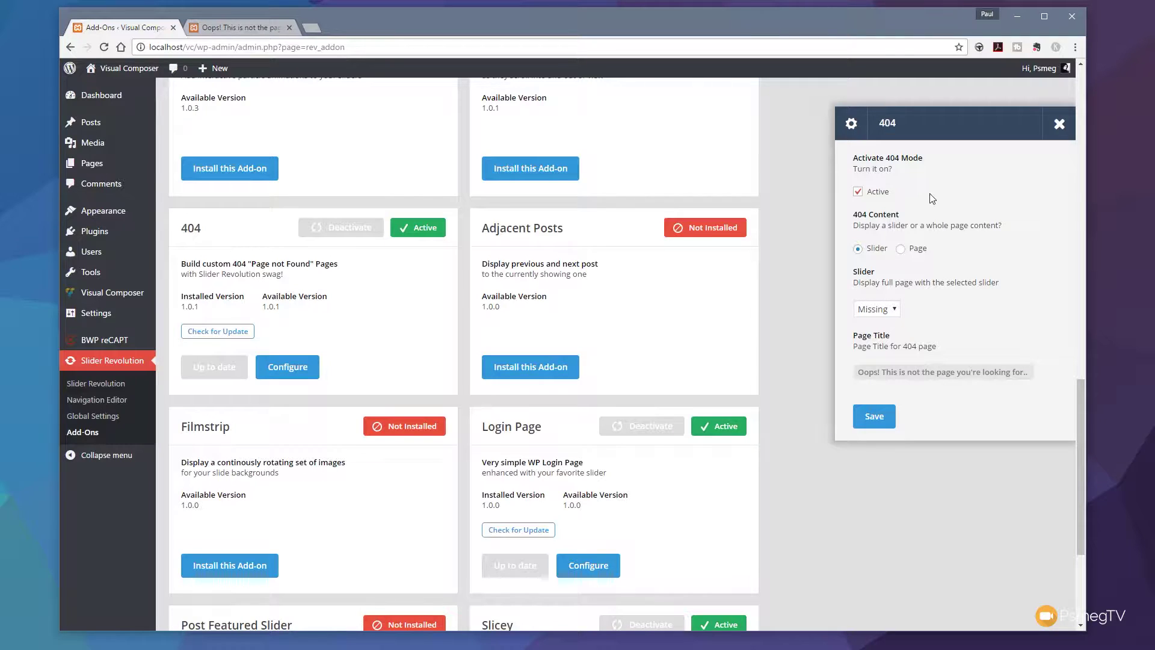
{"action": "left_click", "coordinate": [873, 419]}
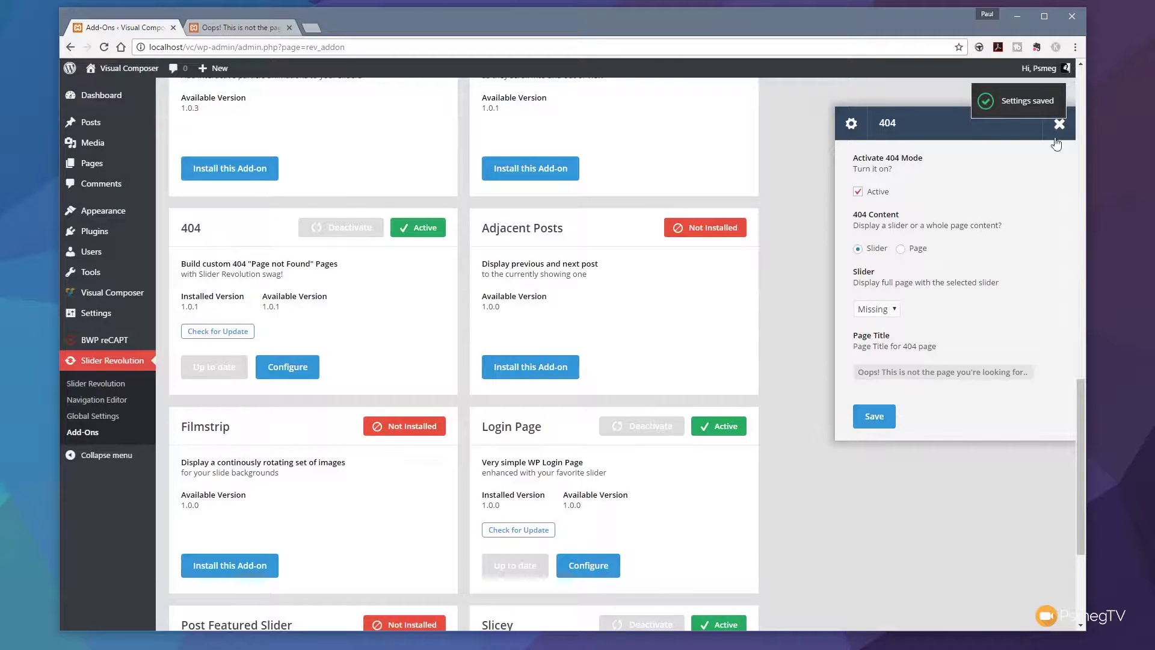
{"action": "left_click", "coordinate": [1059, 125]}
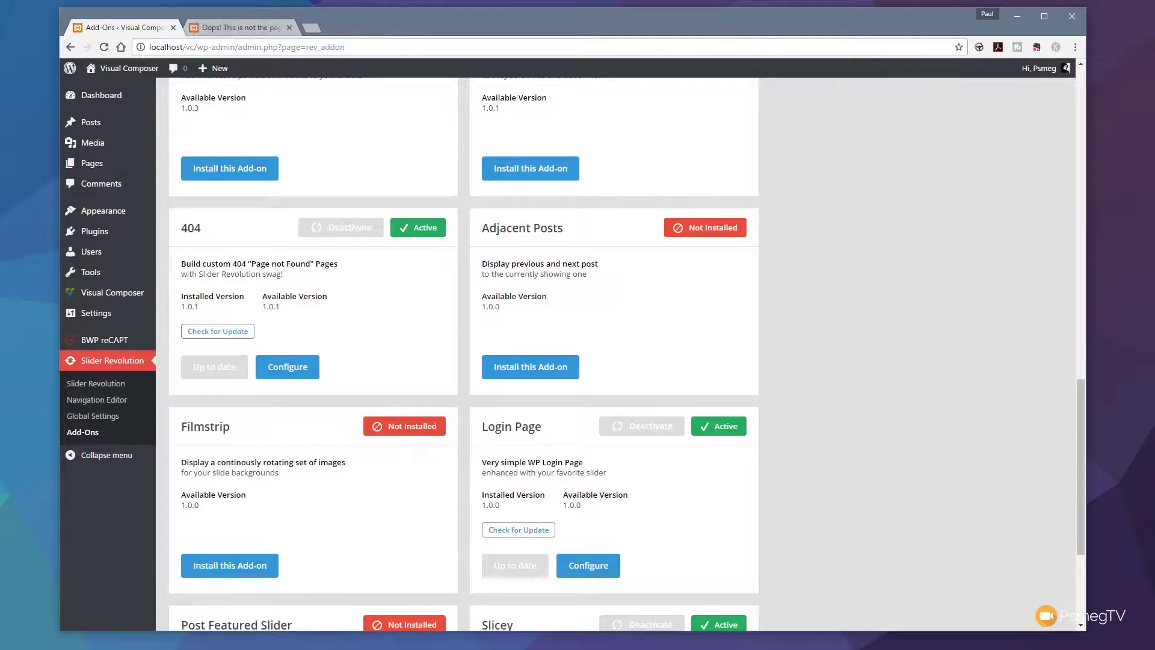
- In the site's front-end tab, enter the nonexistent address localhost/vc/fsdfd/
{"action": "left_click", "coordinate": [248, 27]}
{"action": "left_click", "coordinate": [234, 46]}
{"action": "left_click", "coordinate": [234, 46]}
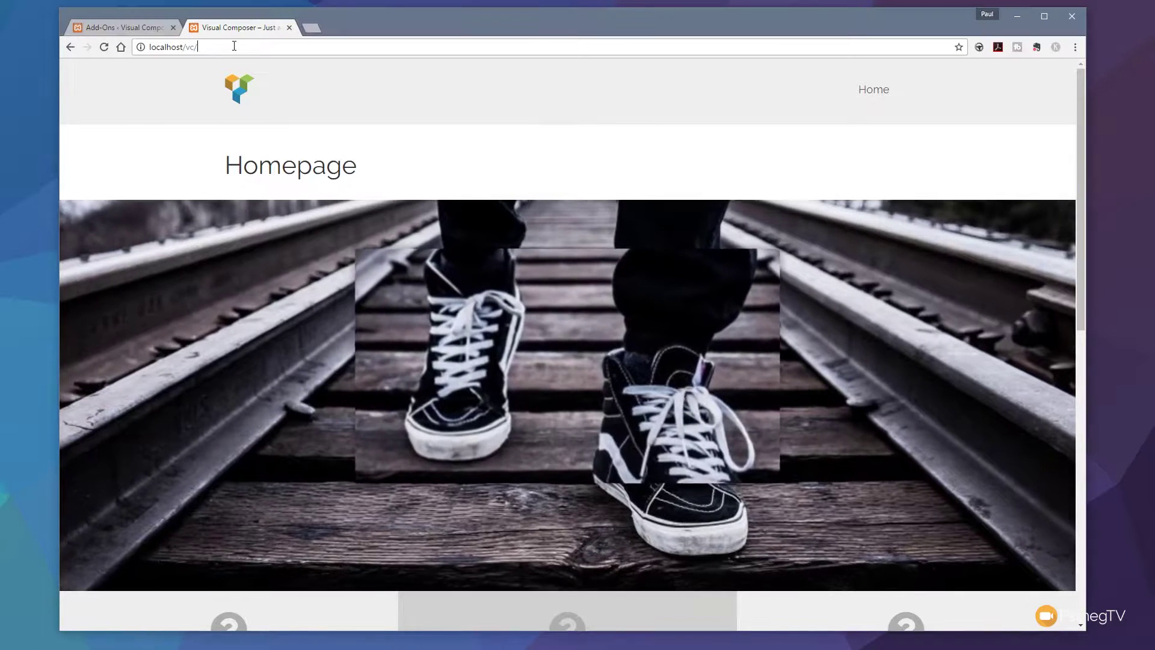
{"action": "type", "text": "fsdfd/"}
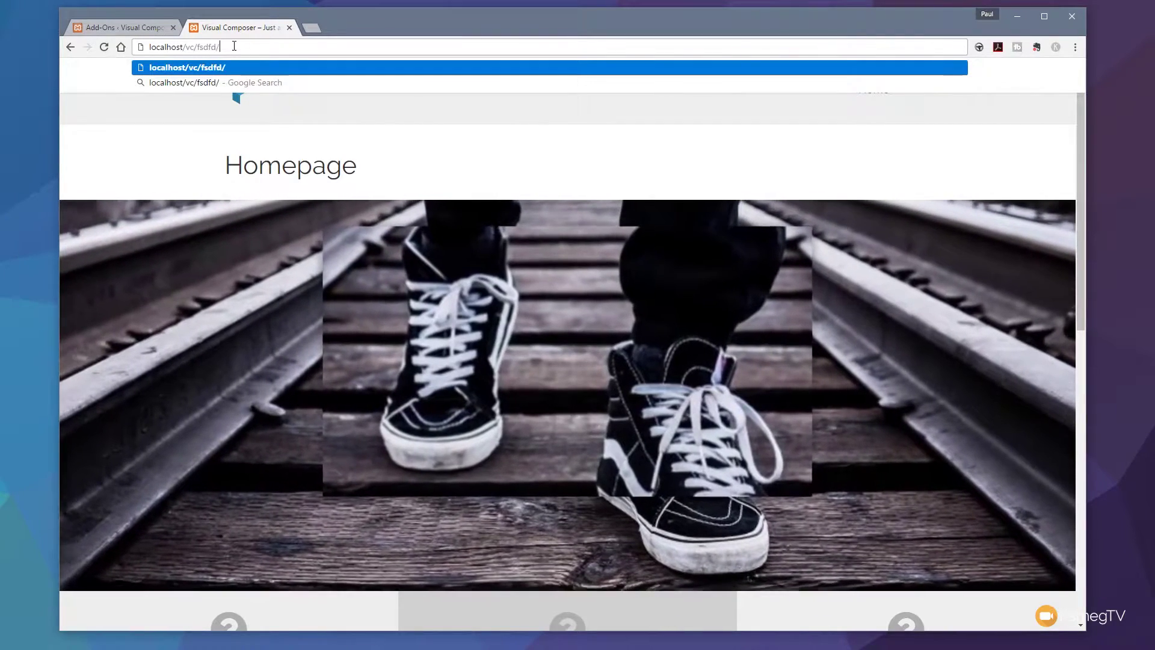